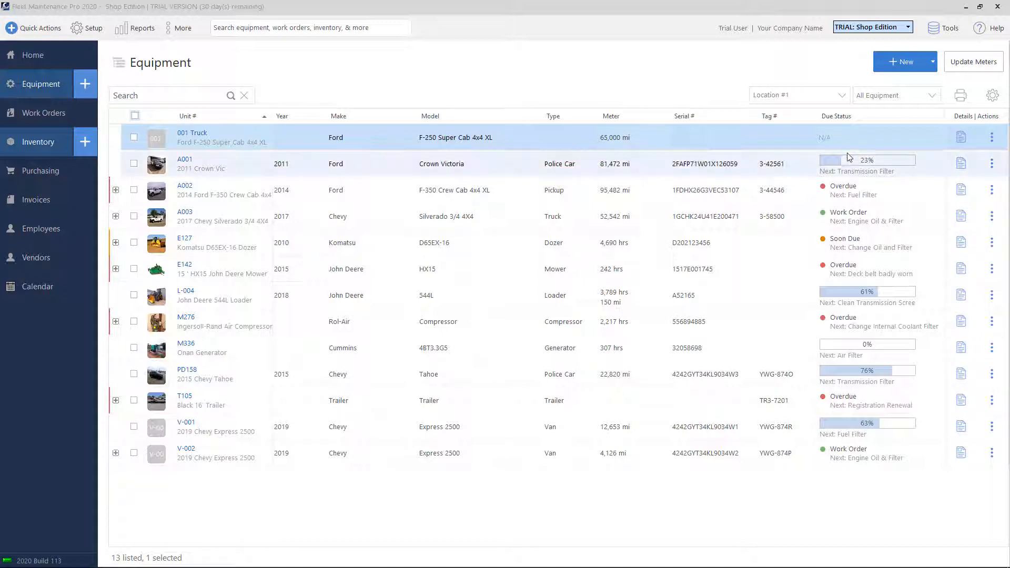
Step: Open task setup for 001 Truck and start a new preventive maintenance service named Oil Change
click(996, 143)
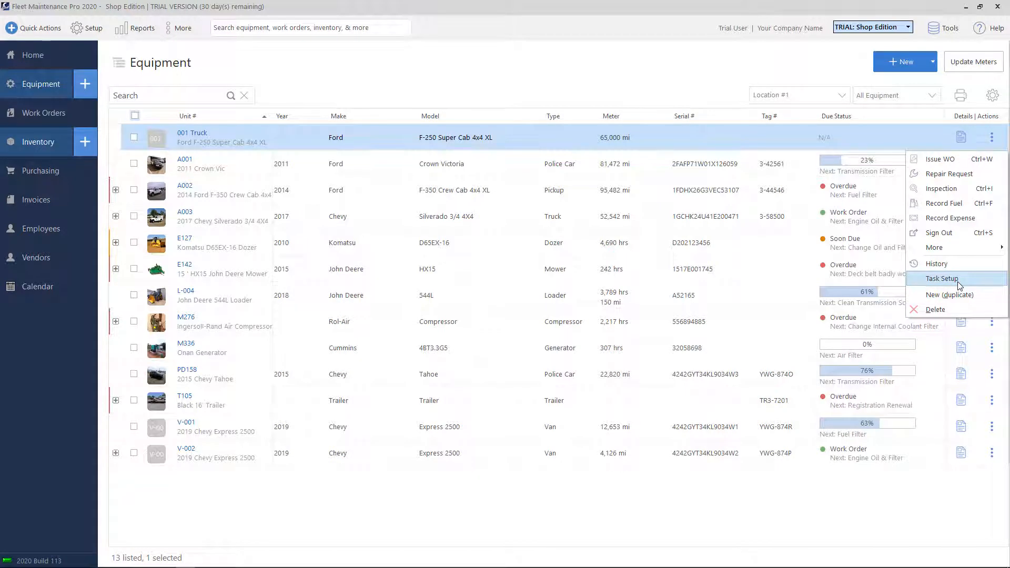
click(942, 279)
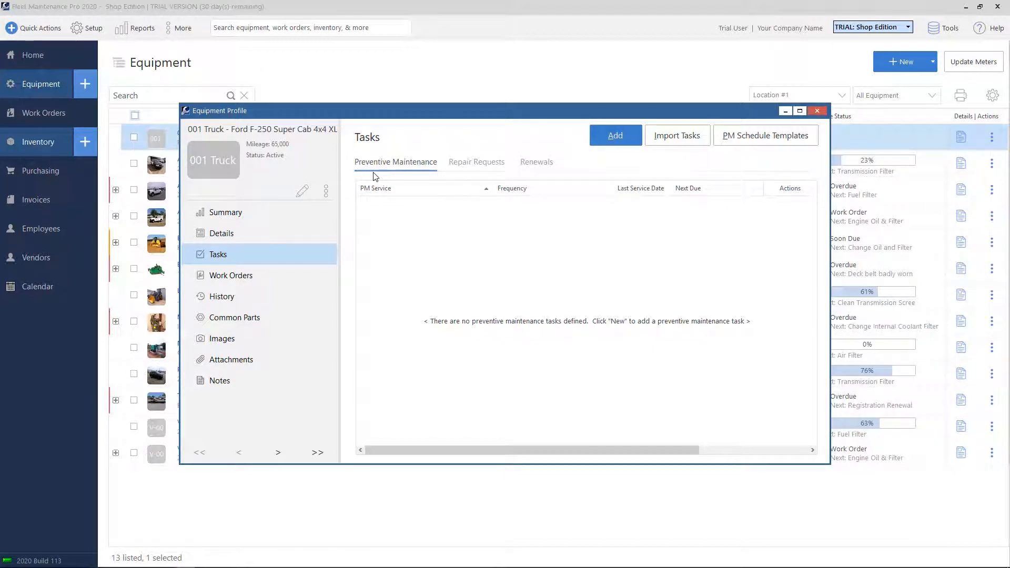
click(624, 137)
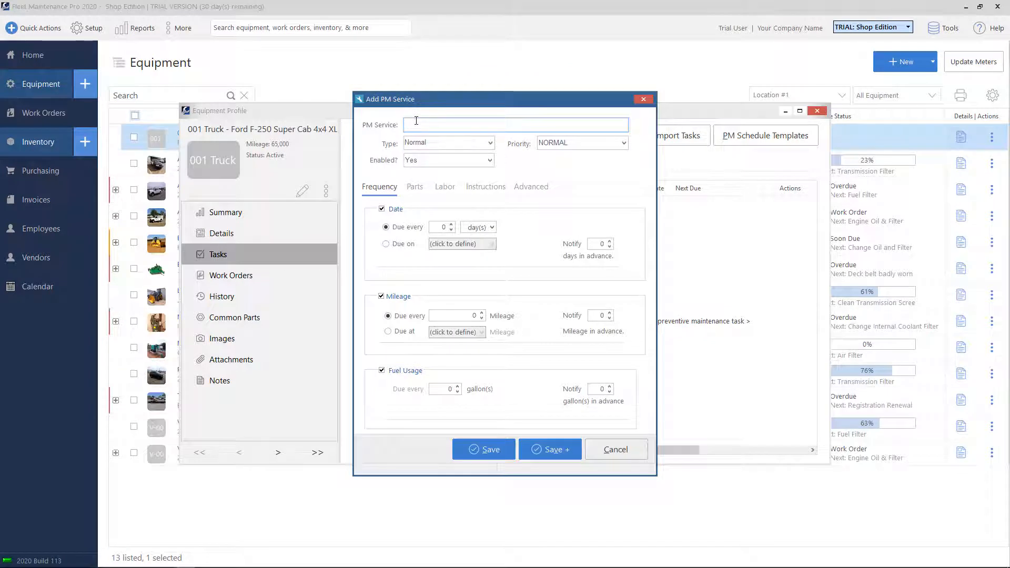
text(Oil Change)
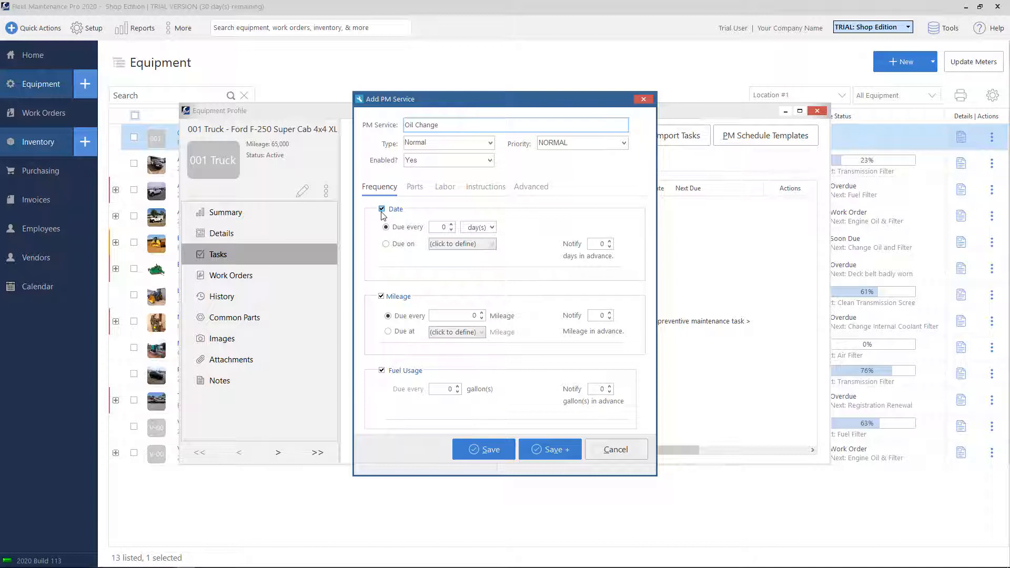
Step: Make the Oil Change service due every 90 days or 5,000 miles and disable fuel usage tracking
click(440, 229)
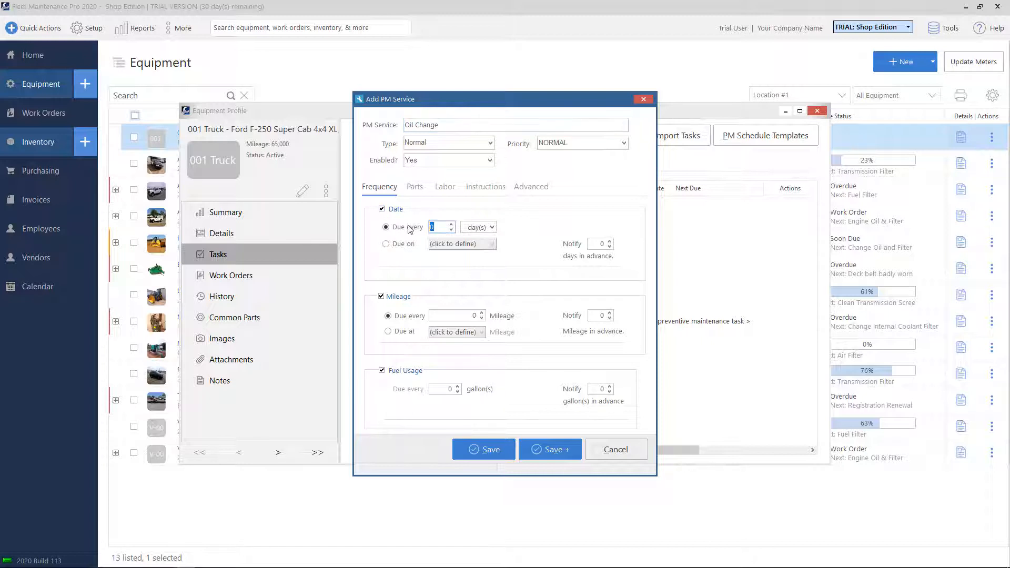
text(90)
click(467, 317)
drag(467, 317, 382, 293)
text(5000)
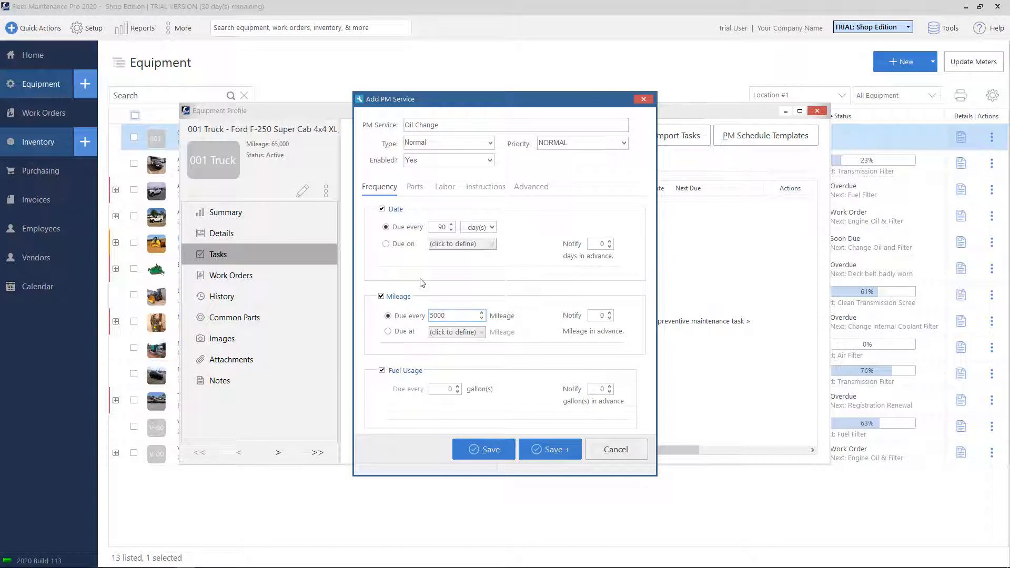
click(382, 370)
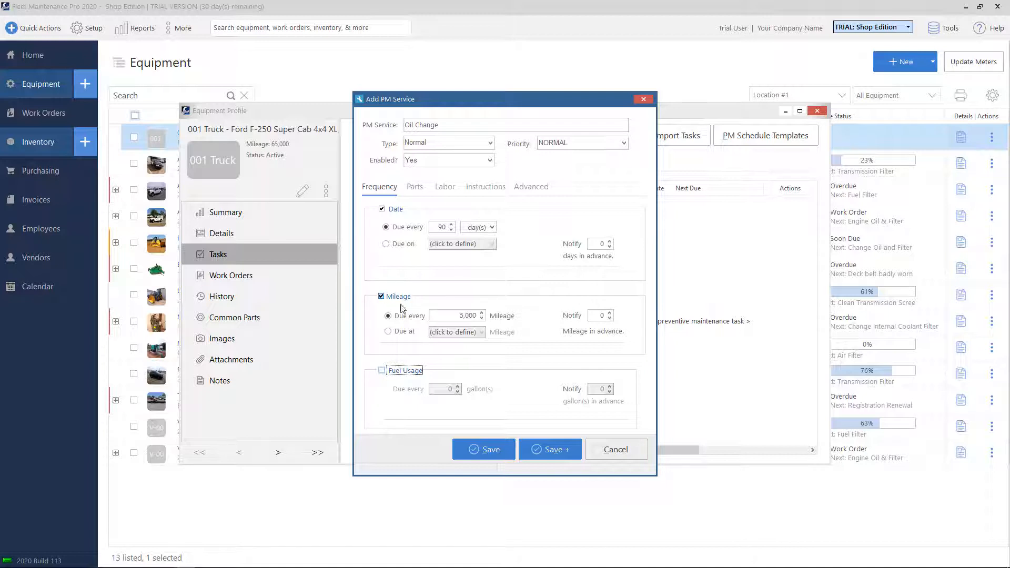
Step: Review the Oil Change service's parts, labor, instructions, advanced and frequency settings, and save the service
click(473, 316)
click(441, 227)
click(414, 187)
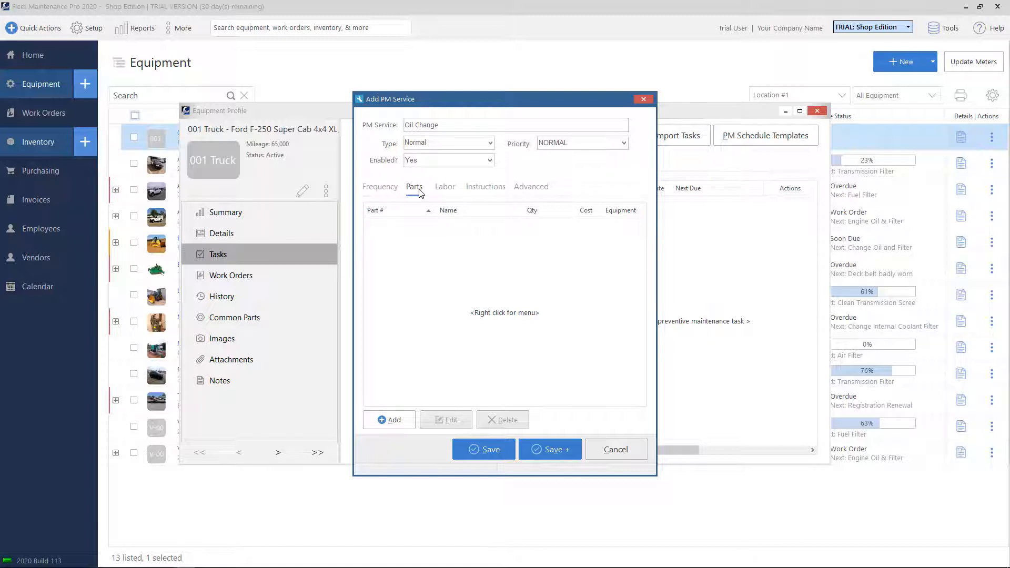
click(441, 191)
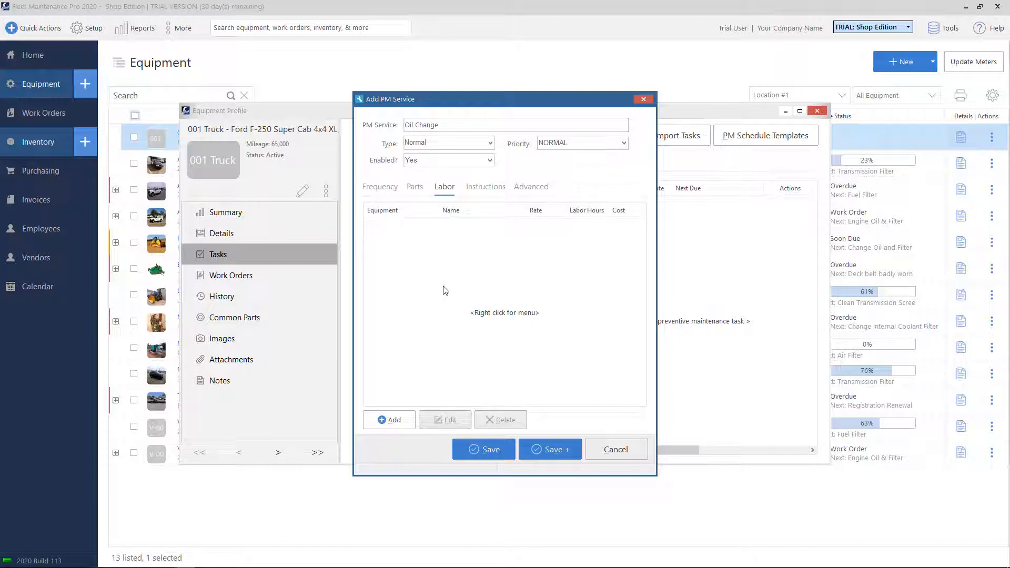
click(485, 187)
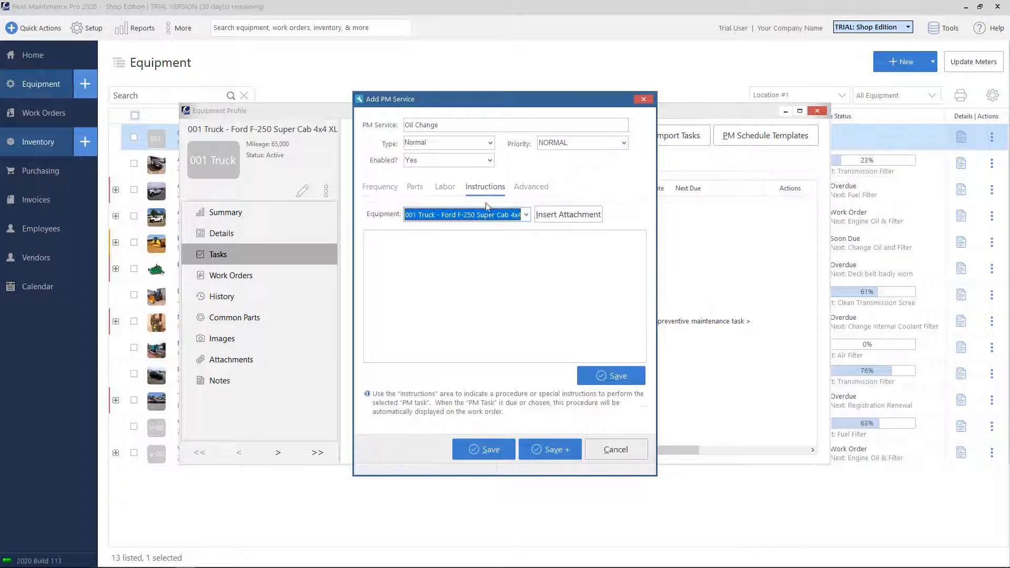
click(494, 268)
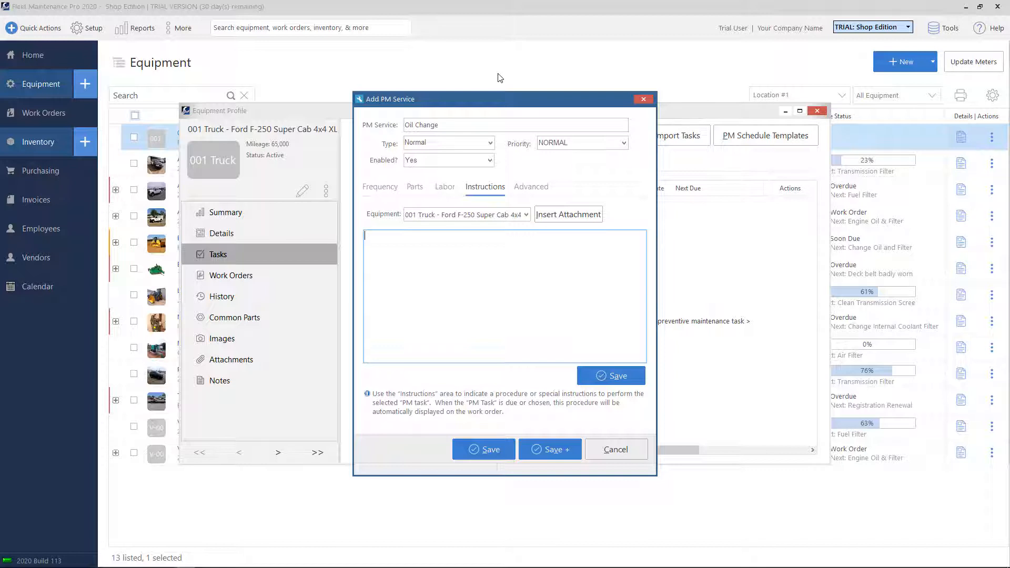
click(531, 187)
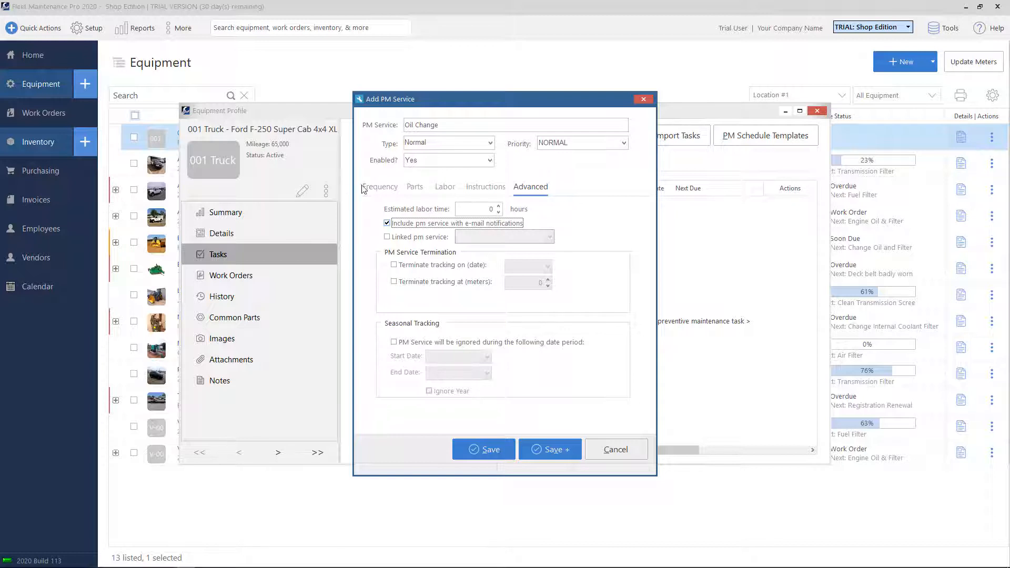
click(379, 188)
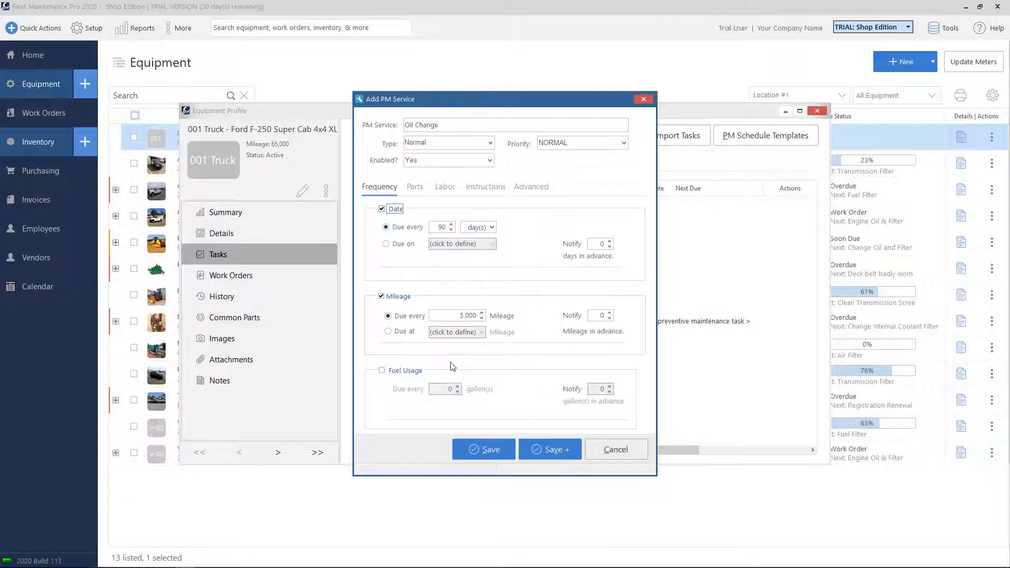
click(489, 450)
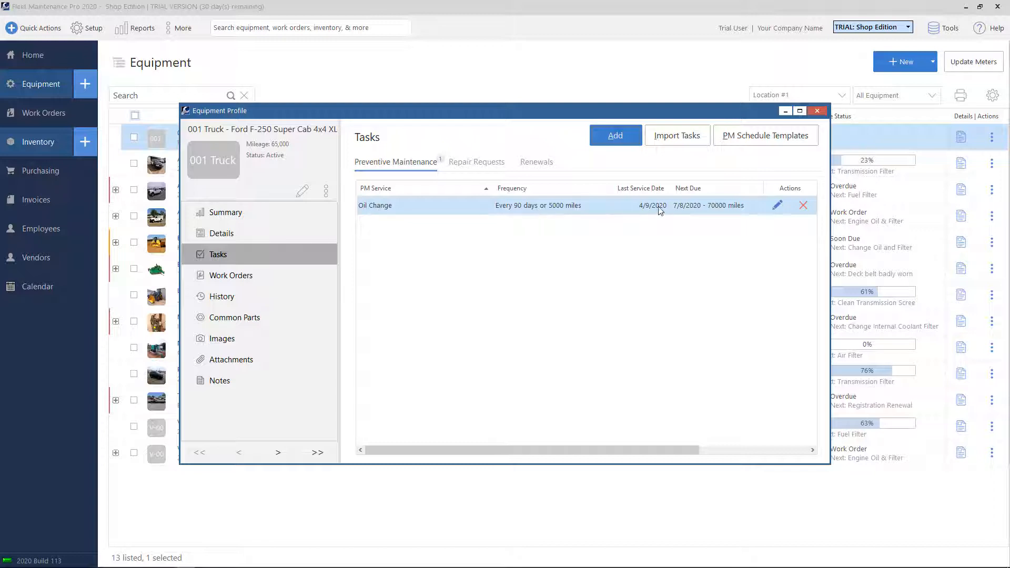
Step: Edit the Oil Change service so it was last completed on 2/1/2020 at 60000 miles, and save it
double_click(705, 207)
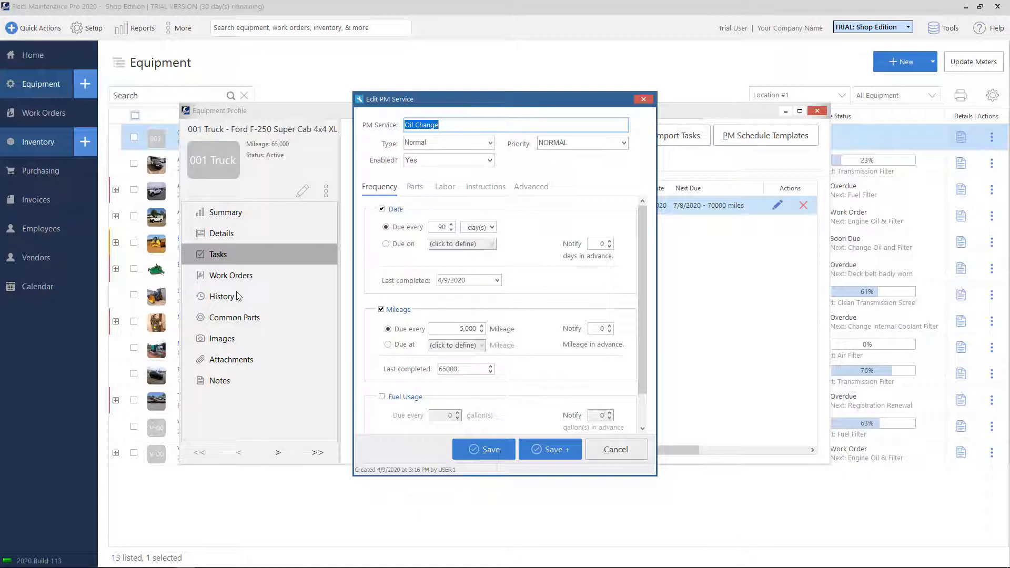
double_click(472, 371)
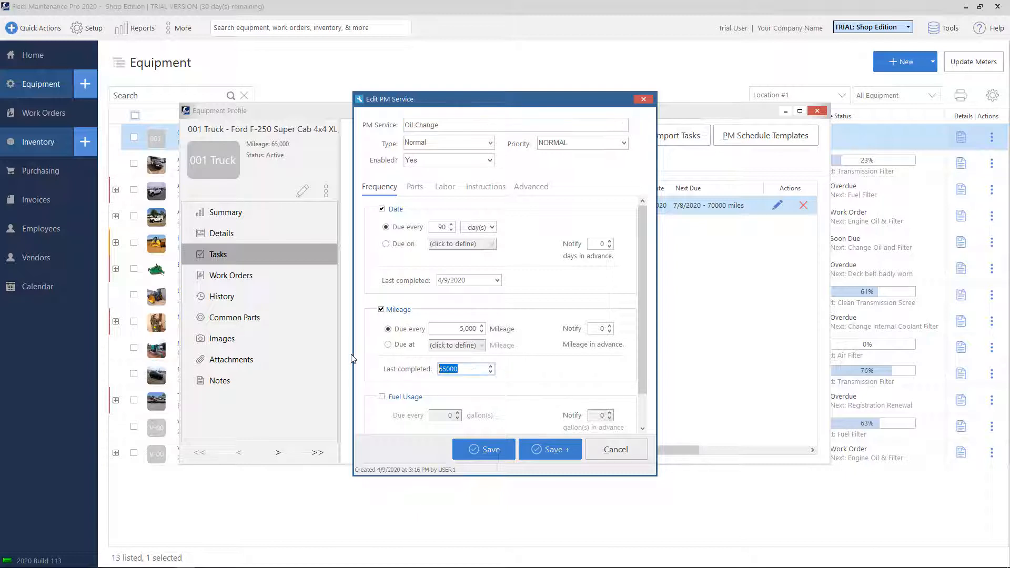
text(60000)
click(497, 280)
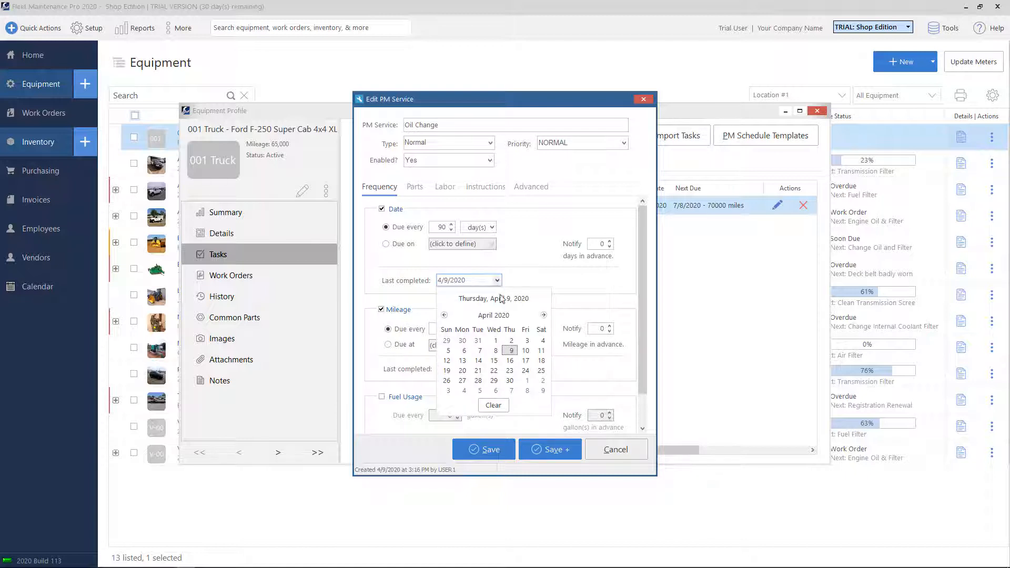
click(443, 314)
click(444, 315)
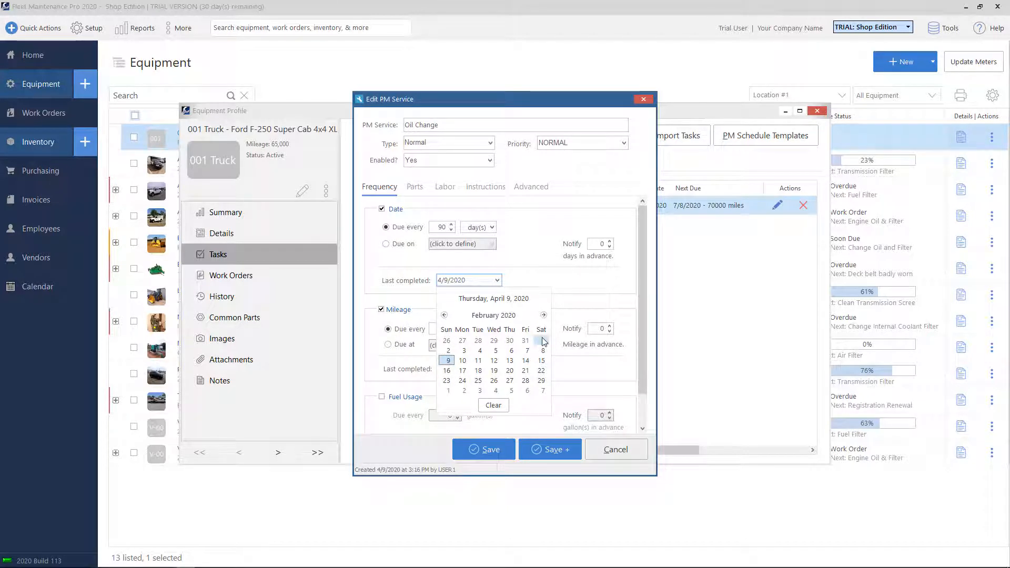
click(542, 341)
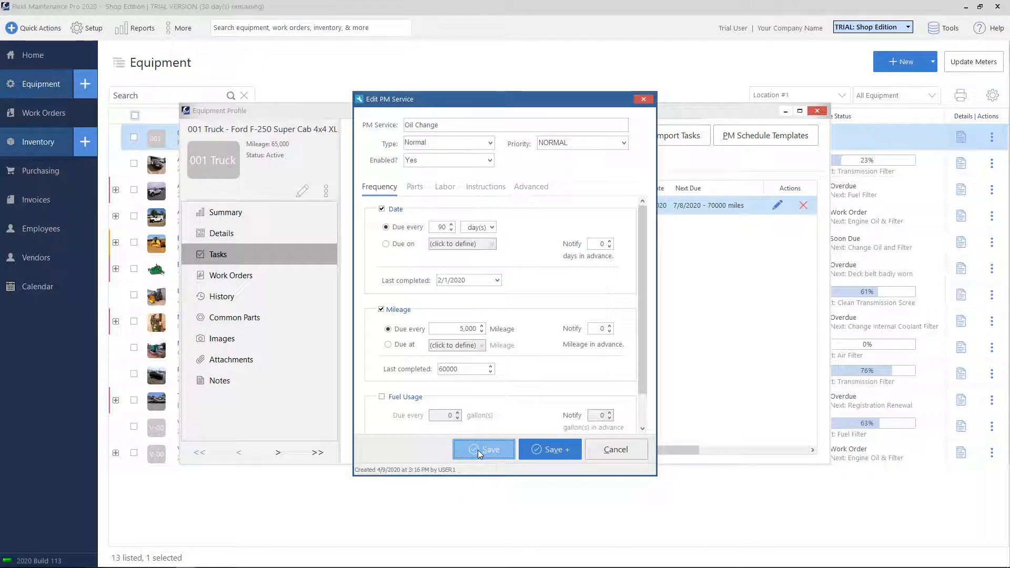
click(478, 450)
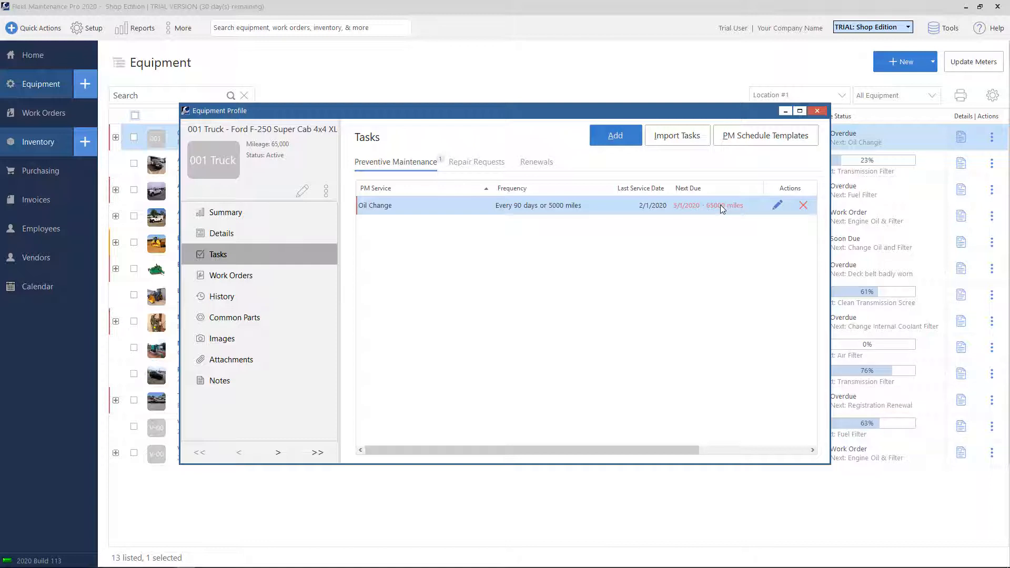
Step: Close the equipment profile and examine the due service details of 001 Truck in the equipment list
click(817, 110)
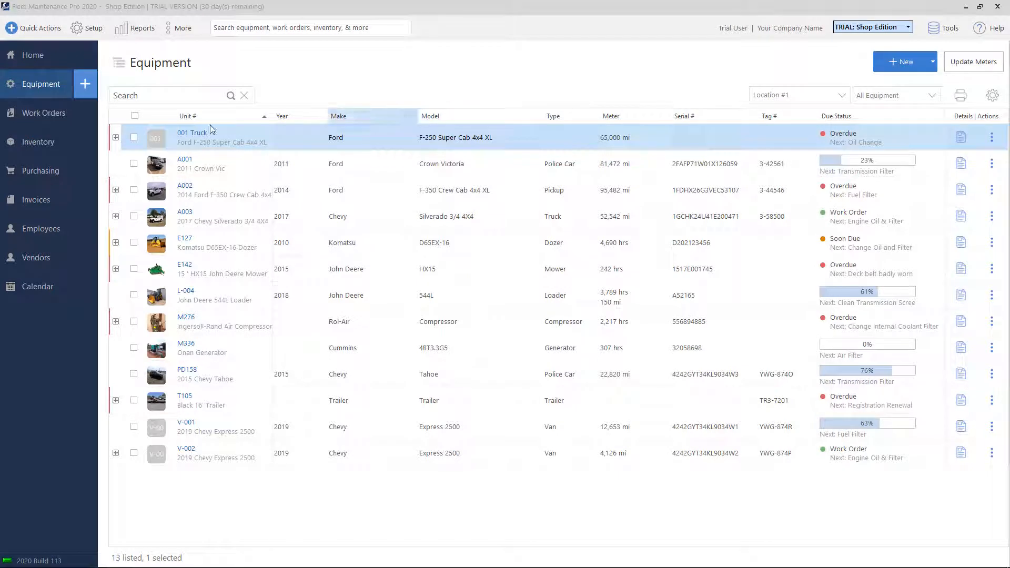
click(116, 138)
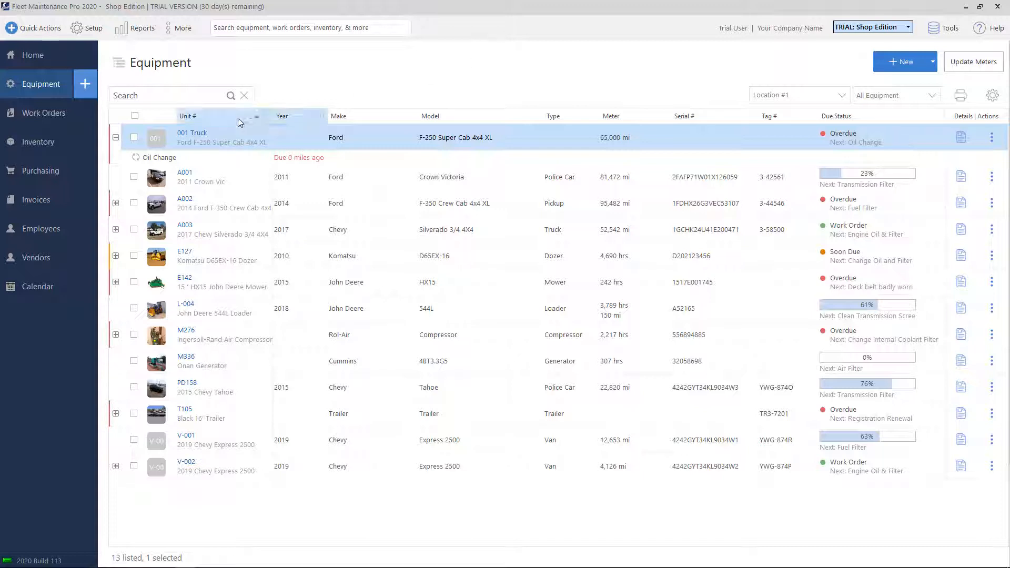
click(115, 137)
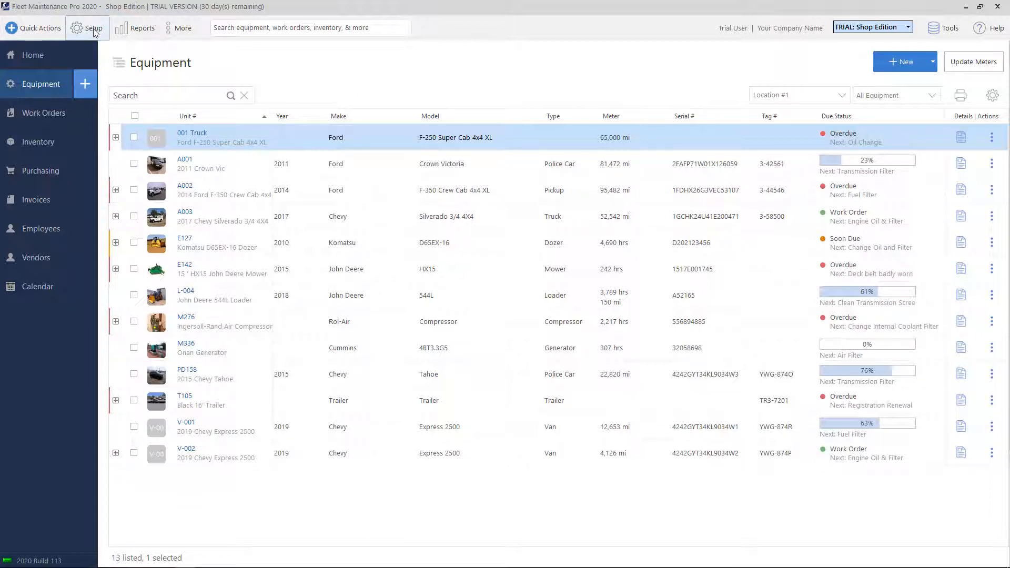
Step: Open the PM schedule templates and examine the services in the Cars & Trucks template
click(101, 39)
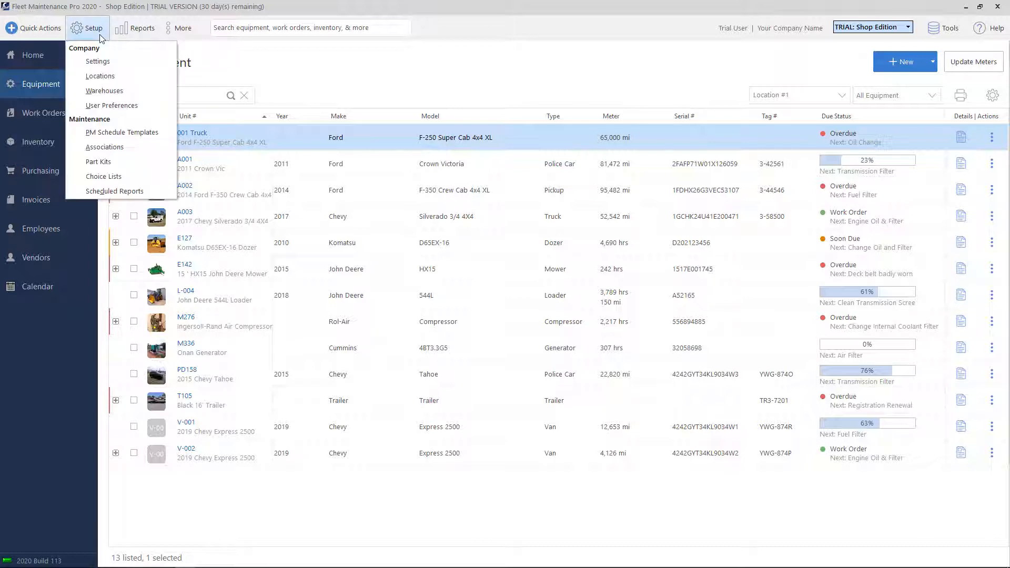
click(140, 134)
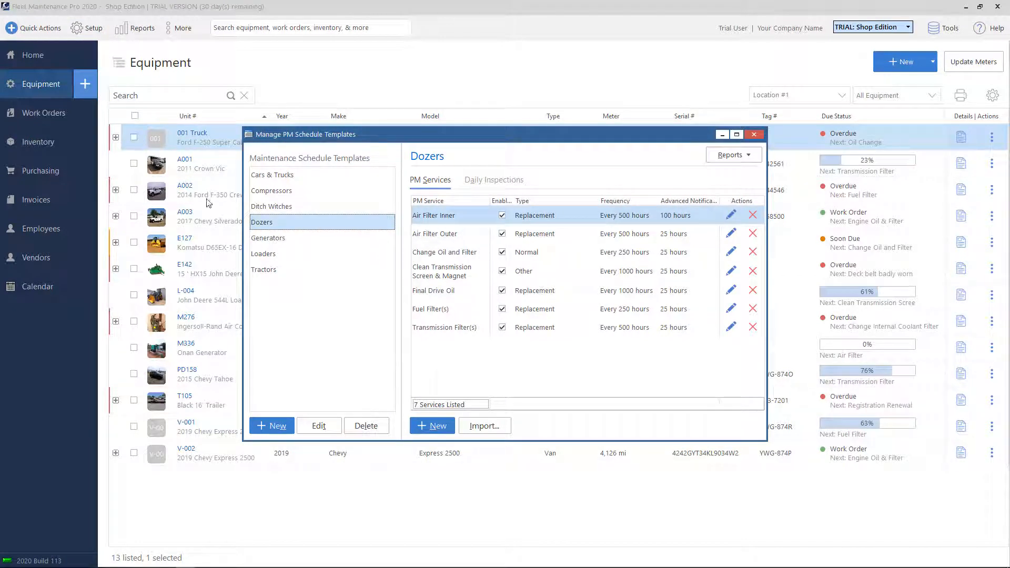
click(291, 181)
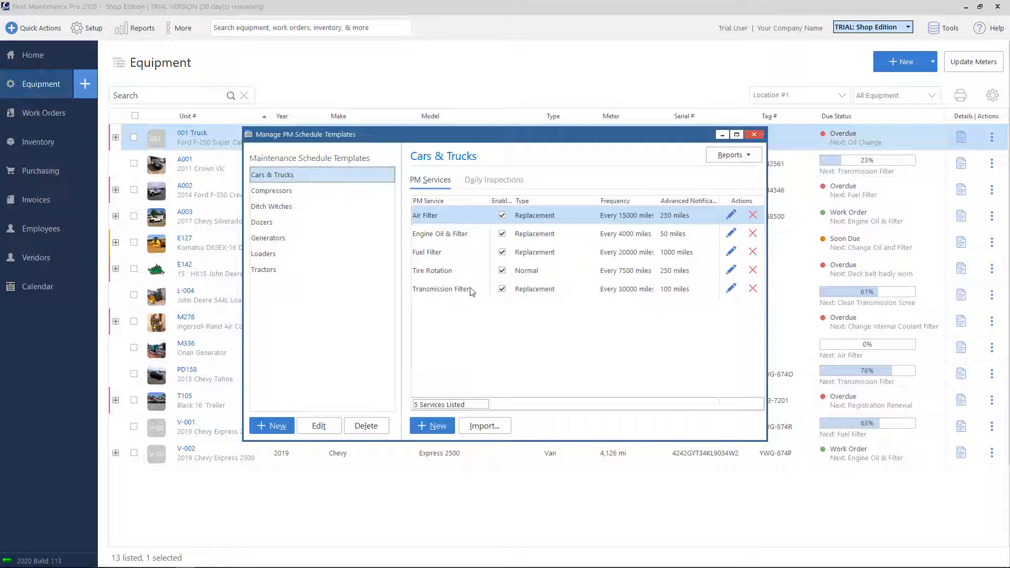
Step: Start a new PM schedule template named Light Trucks
click(274, 425)
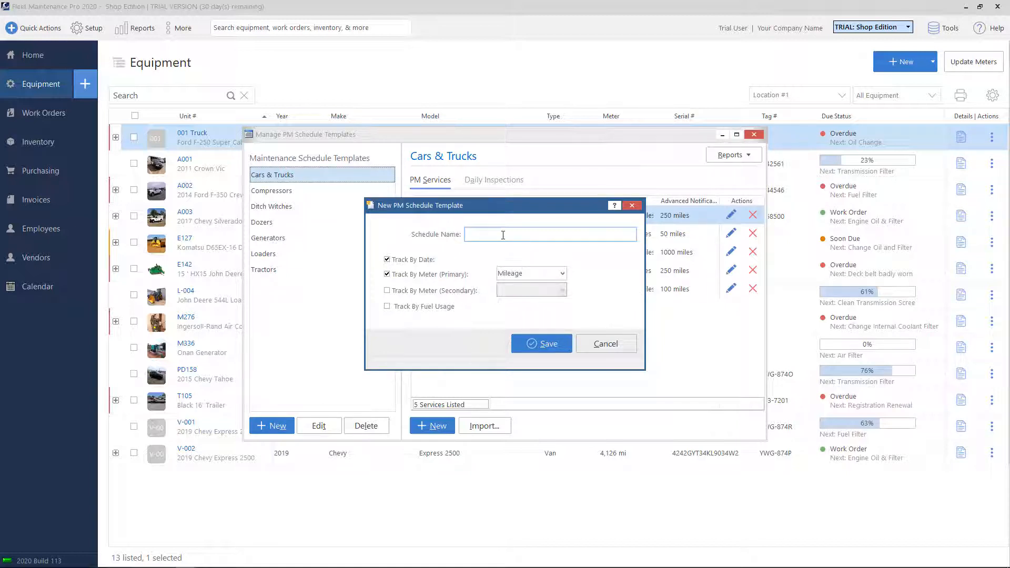
text(Light Trucks)
Step: Try tracking the new template by a secondary meter in Hours, and turn secondary tracking off again
click(388, 291)
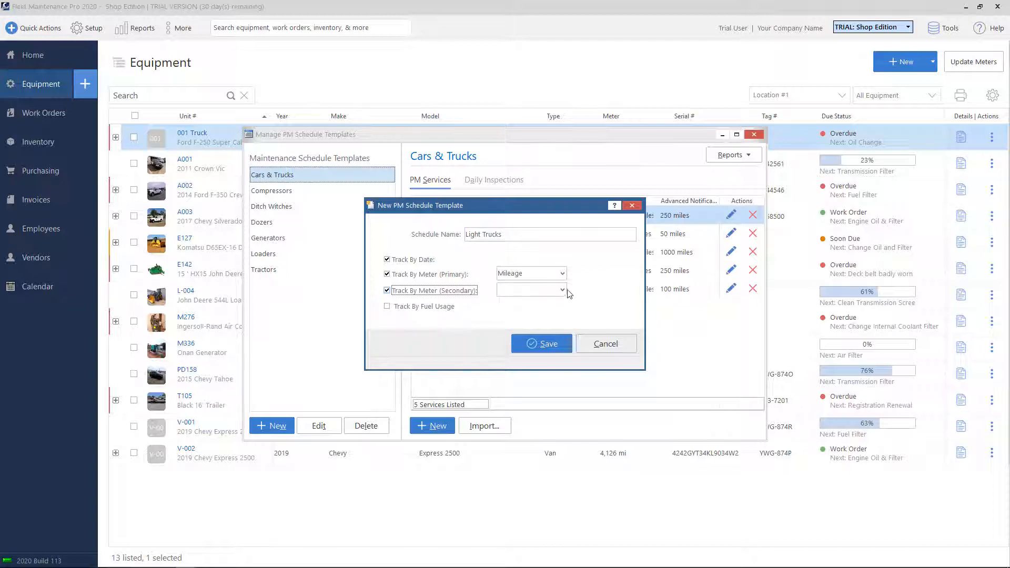
click(563, 290)
click(540, 311)
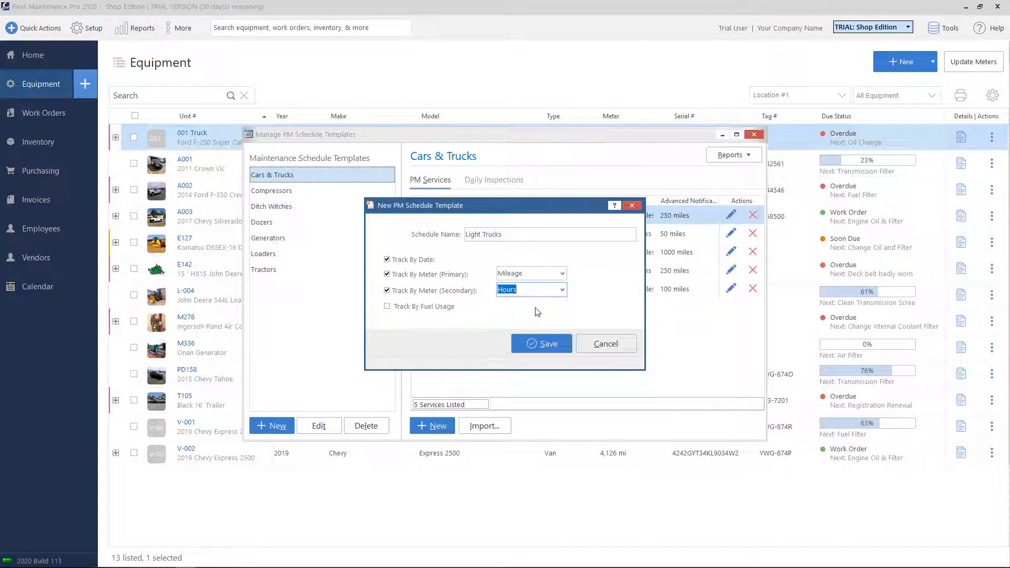
click(387, 290)
Step: Check the primary meter choices, keep Mileage, and save the Light Trucks template
click(562, 273)
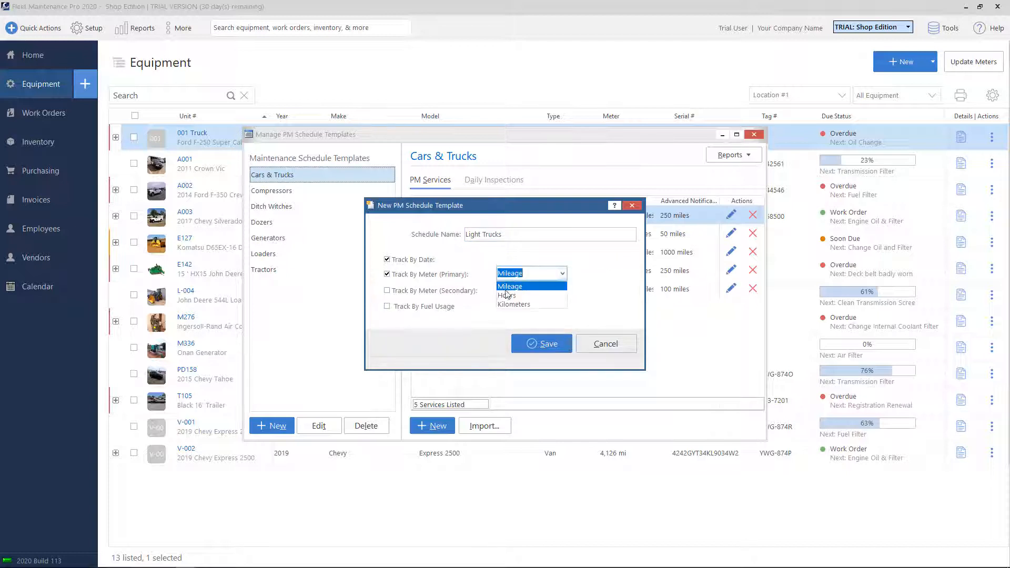
click(625, 259)
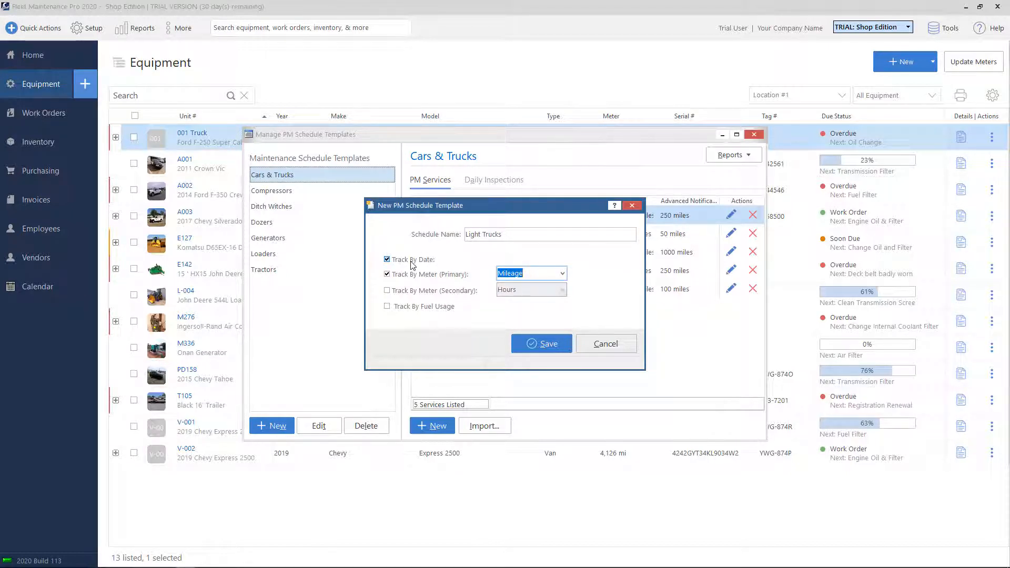
click(539, 346)
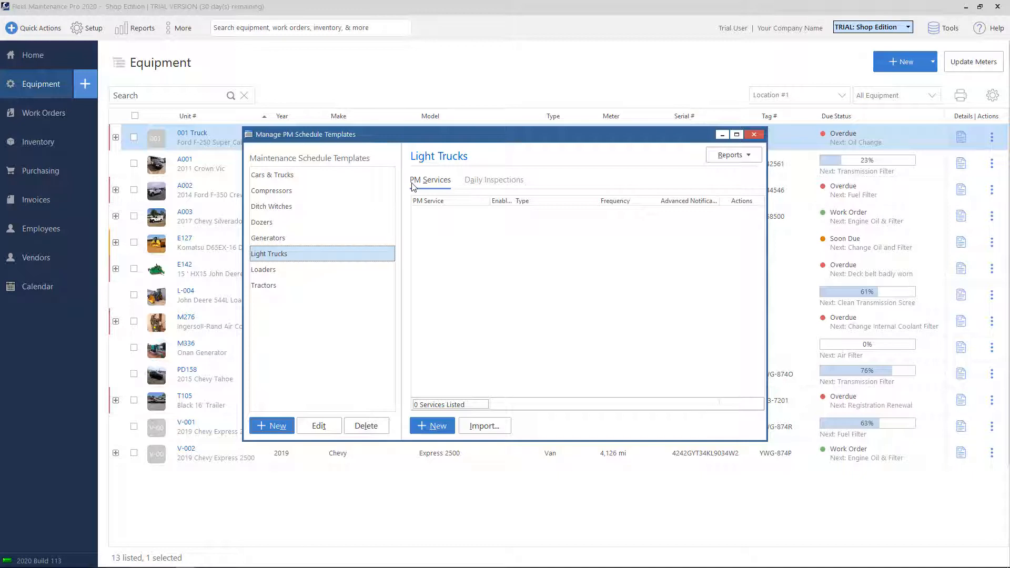
Step: Add an Air Filter service to the Light Trucks template without date tracking, due every 10000 miles with 500 miles advance notice
click(432, 426)
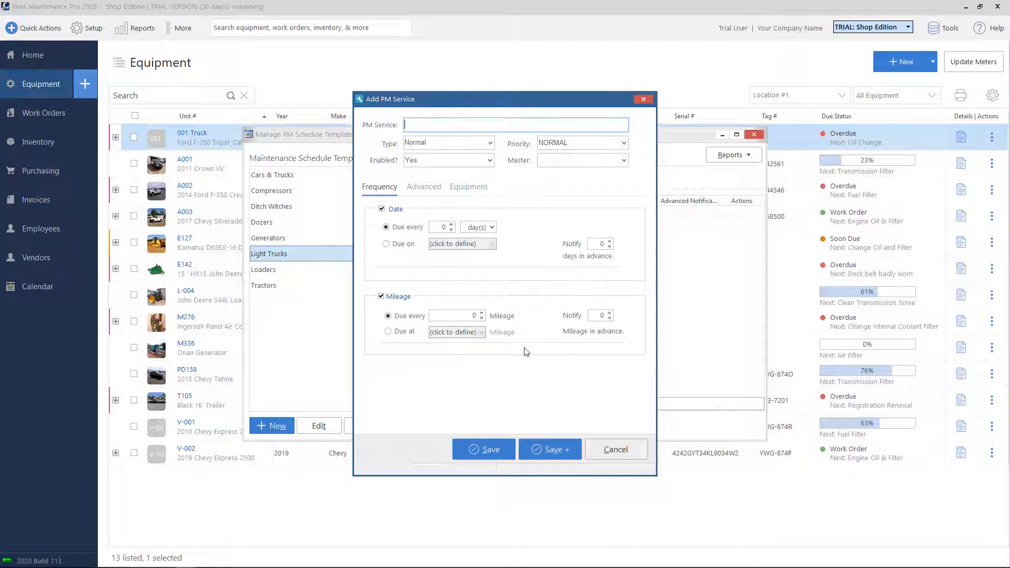
text(Air Filter)
click(382, 209)
click(471, 317)
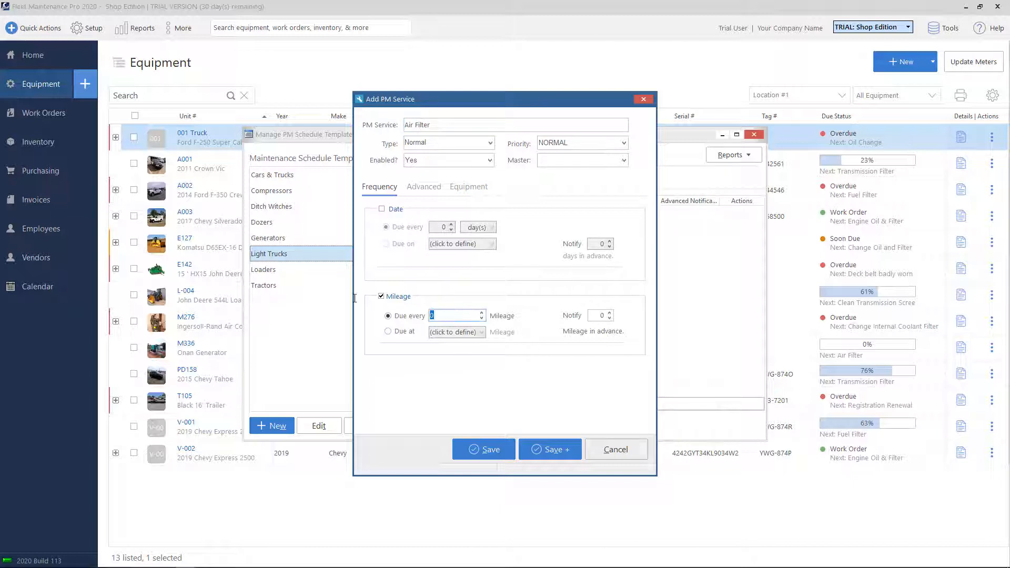
text(10000)
key(Tab)
text(500)
click(484, 449)
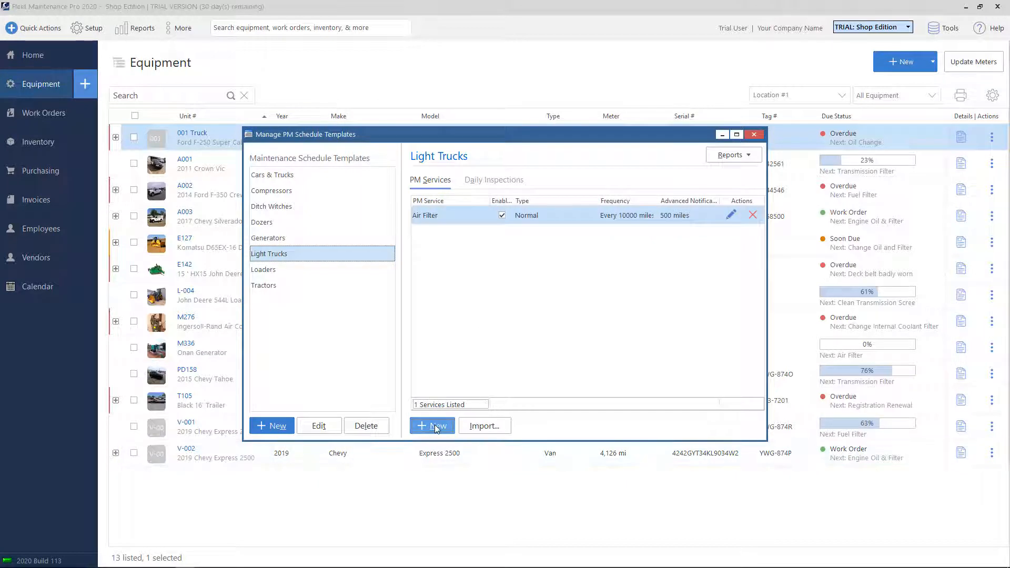
Step: Add a Fuel Filter service to the Light Trucks template without date tracking, due every 20000 miles, and close the template manager
click(435, 429)
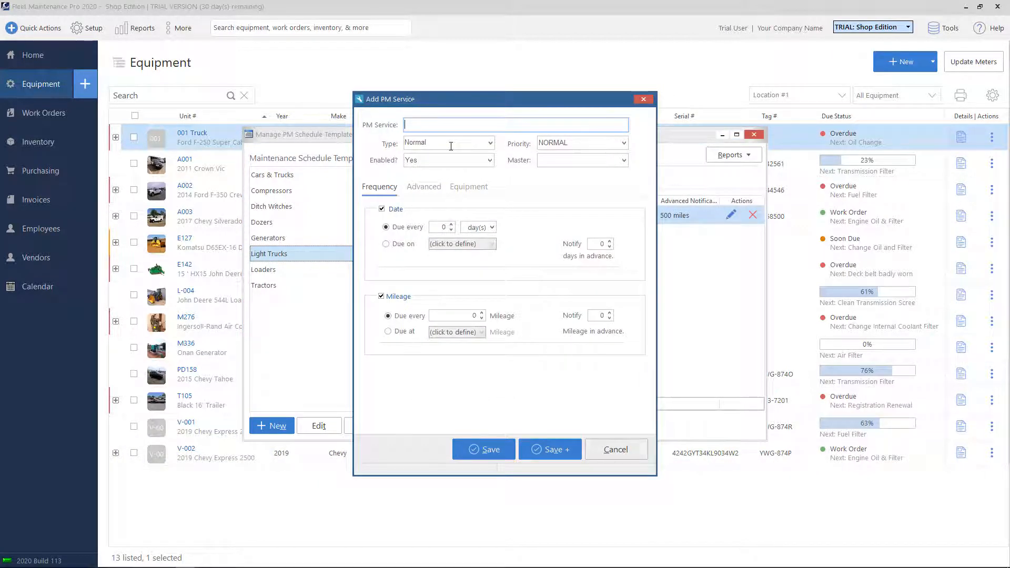
text(Fuel )
text(f)
text(Filter)
click(389, 211)
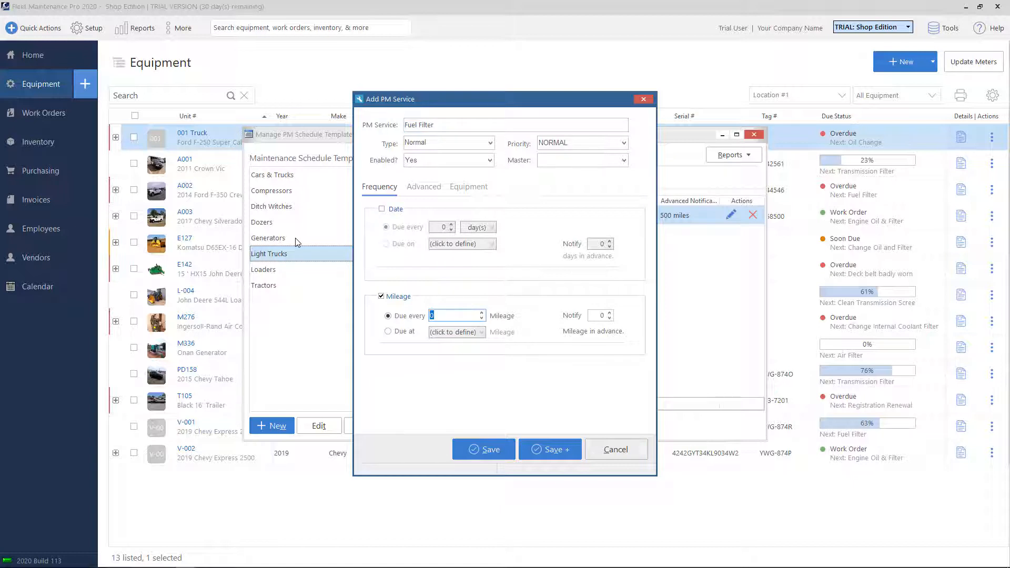
text(20000)
click(497, 450)
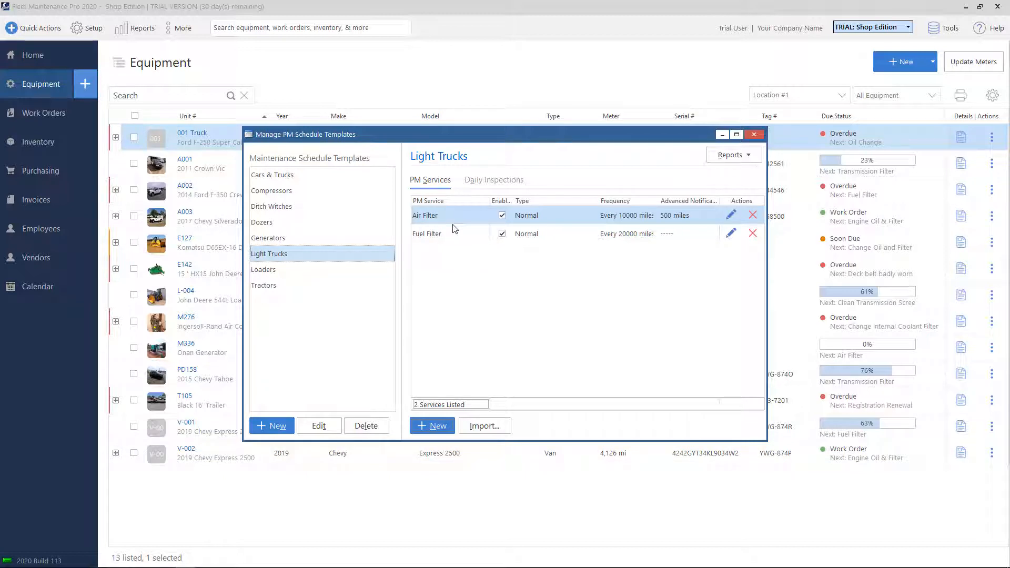
click(755, 136)
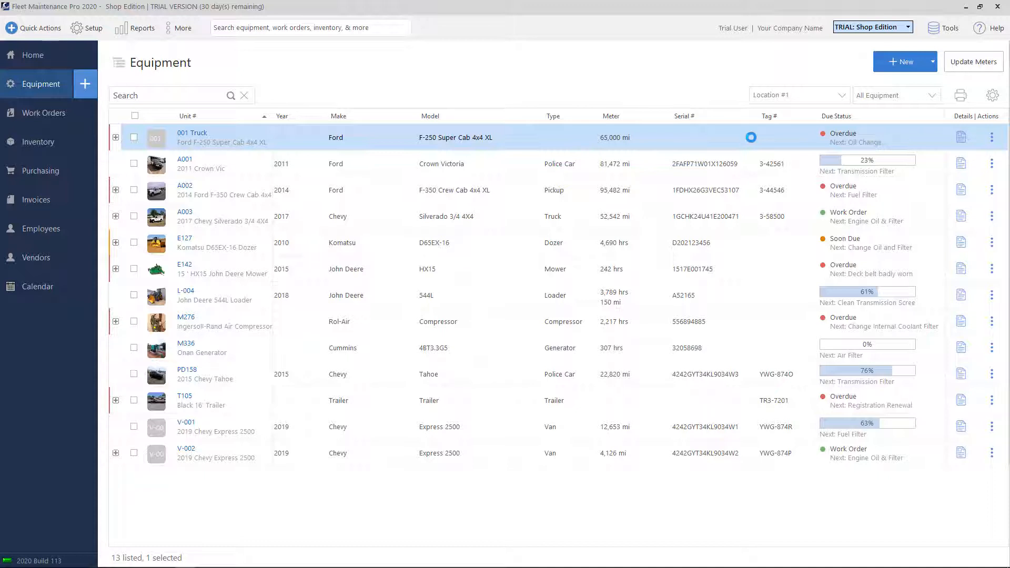
Step: Assign the Light Trucks PM schedule template to 001 Truck and save the equipment record
double_click(272, 137)
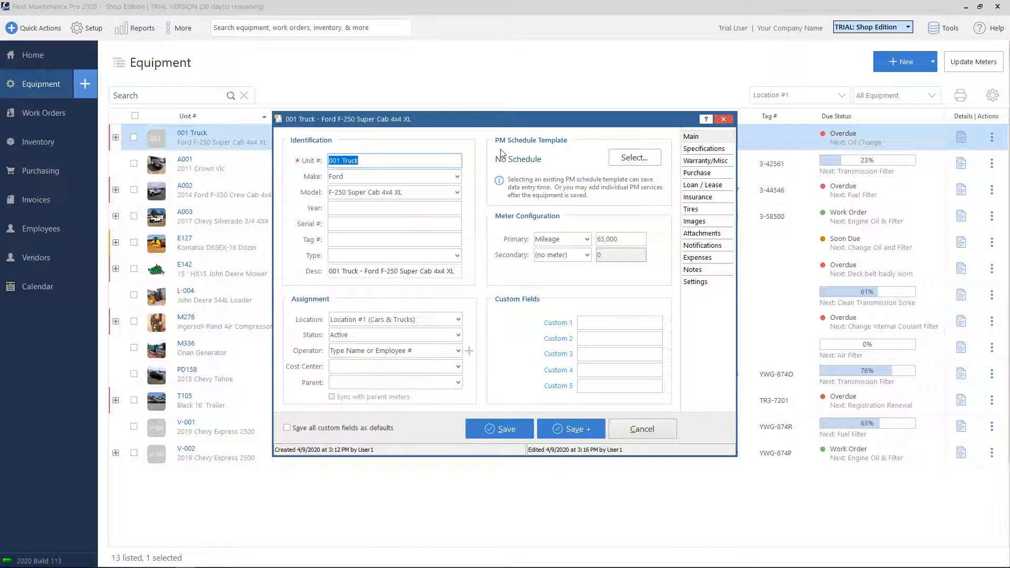
click(637, 162)
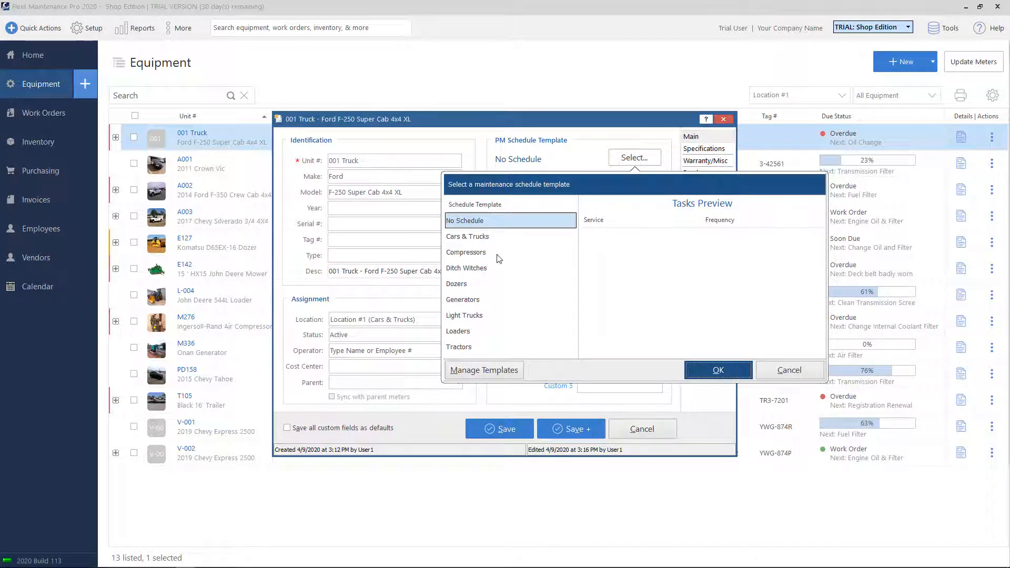
click(484, 318)
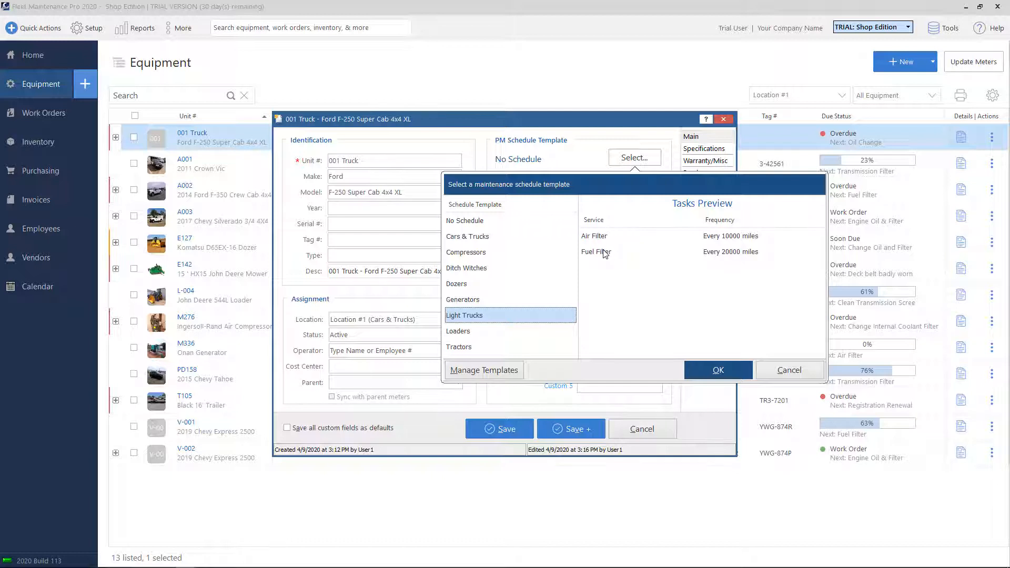
click(721, 369)
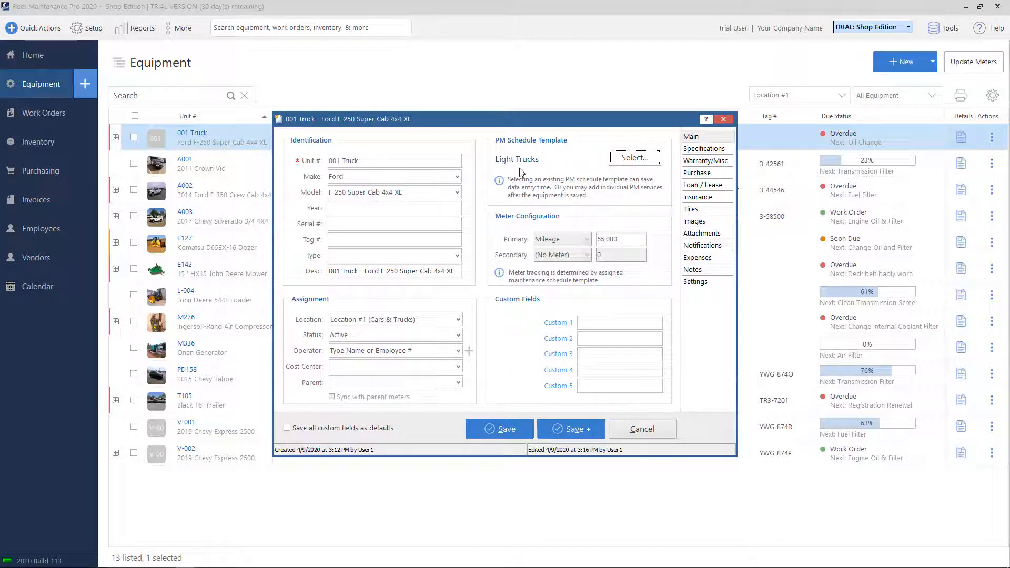
click(501, 428)
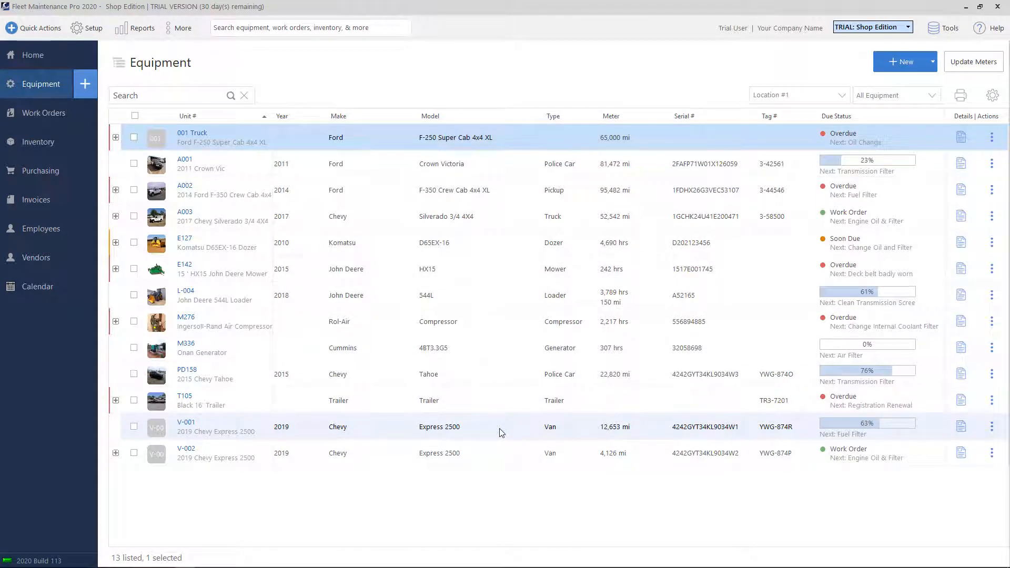
Step: Review the Oil Change, Fuel Filter and Air Filter entries in 001 Truck's preventive maintenance tasks, then close its profile
click(993, 140)
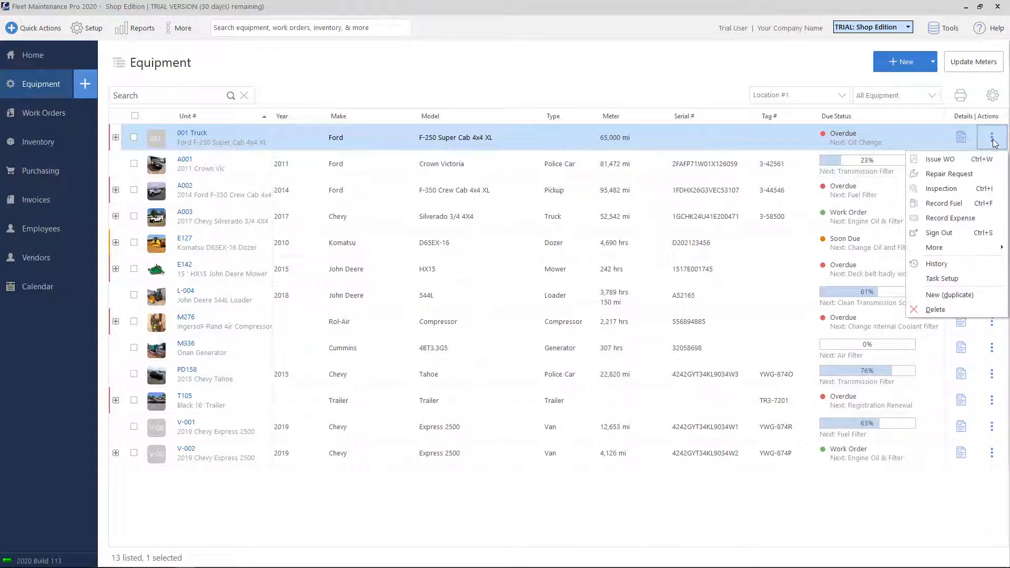
click(968, 284)
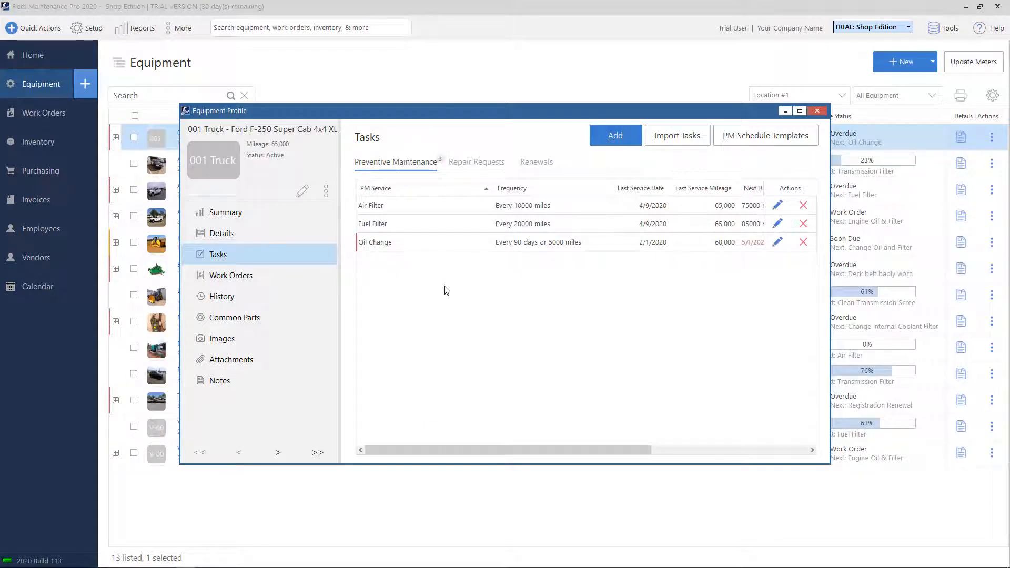
click(427, 248)
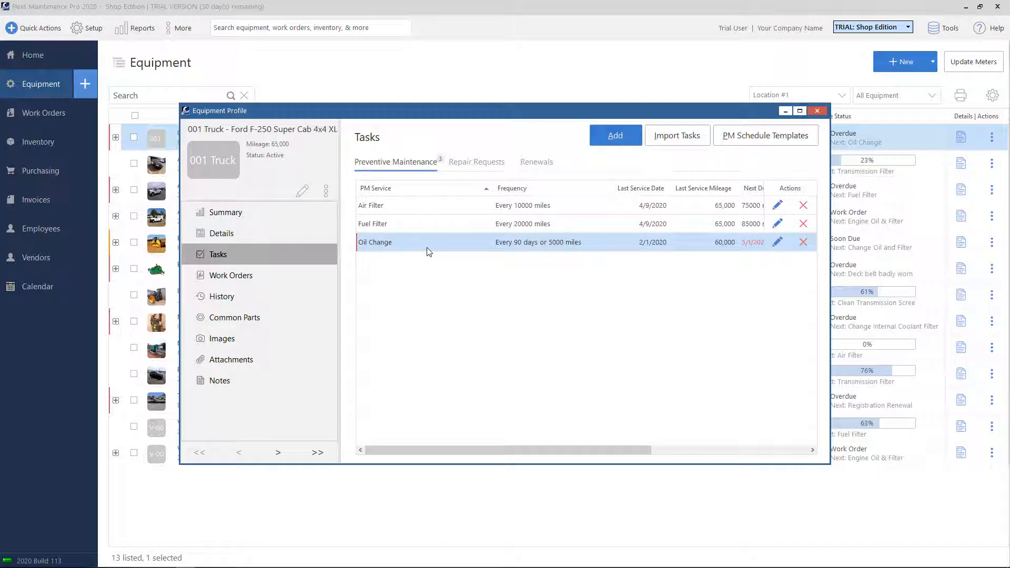
click(401, 227)
click(399, 210)
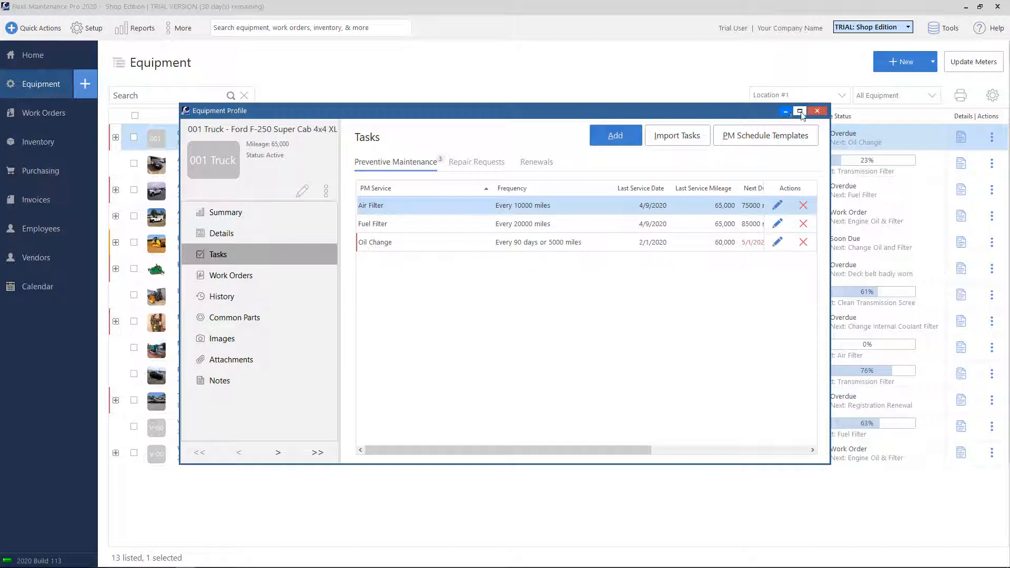
click(818, 111)
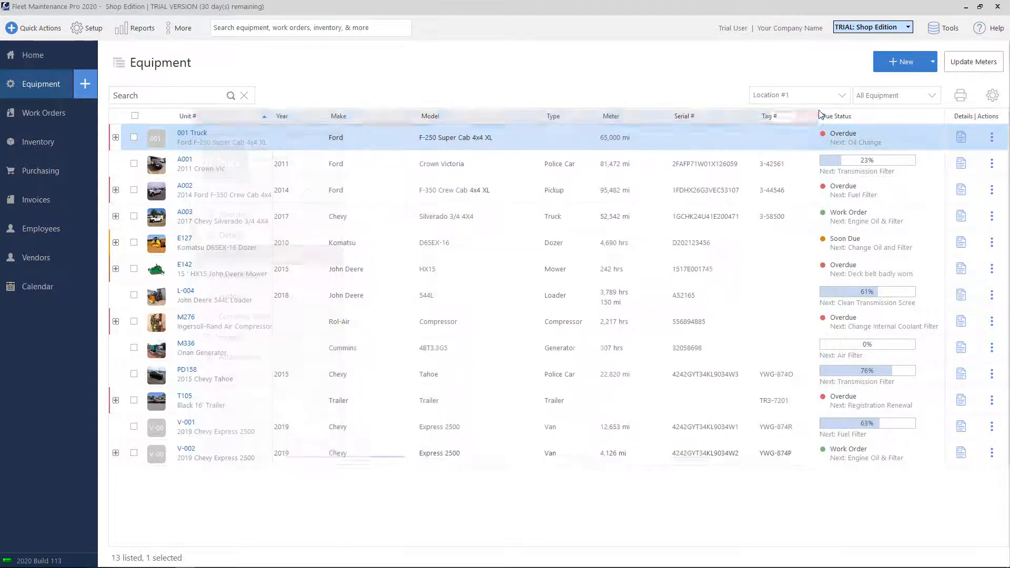
Step: Set the Air Filter's last service mileage to 30000 in 001 Truck's task setup, check the next due values, and close the profile
click(992, 137)
click(956, 278)
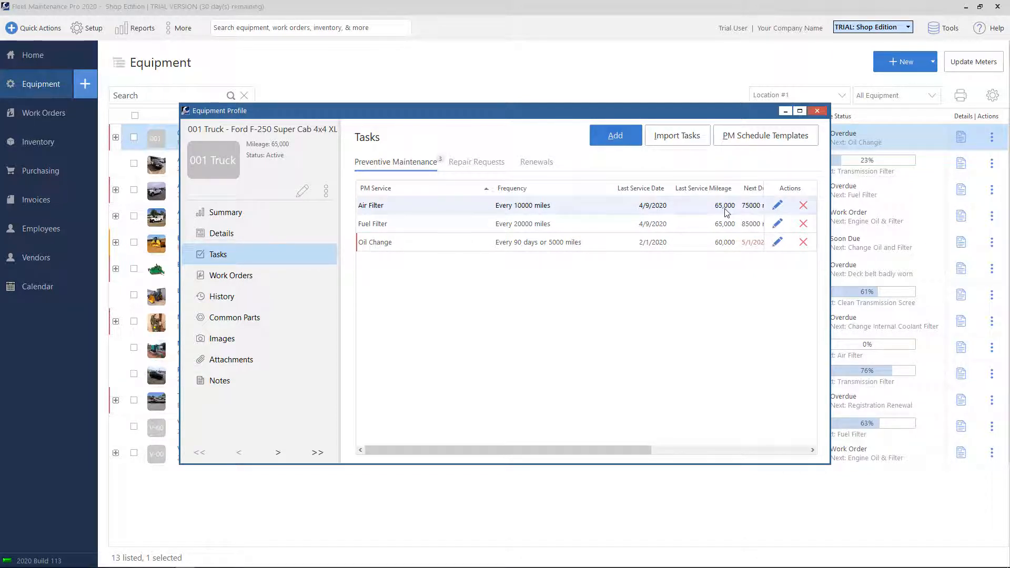
click(718, 245)
double_click(715, 205)
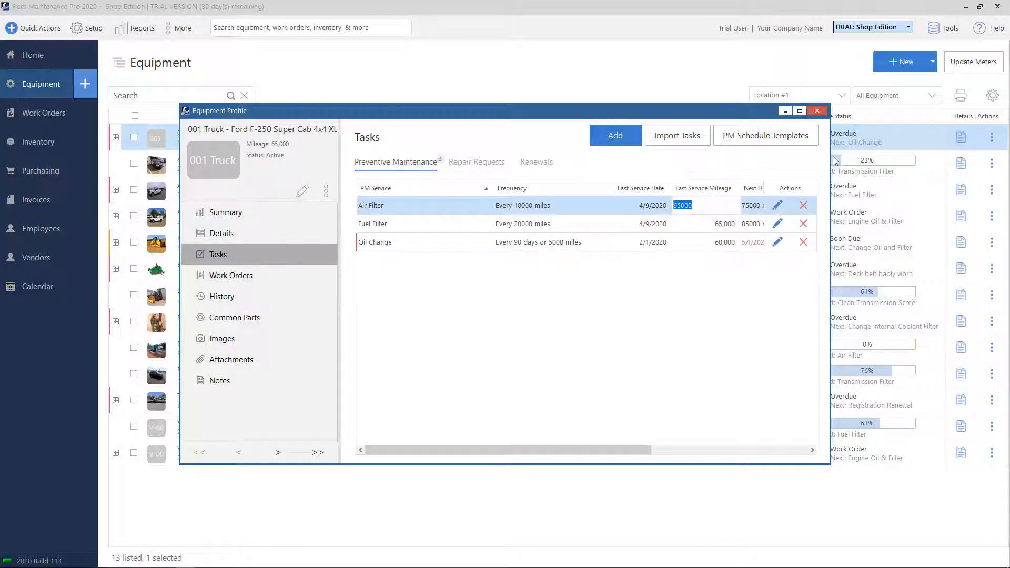
text(30000)
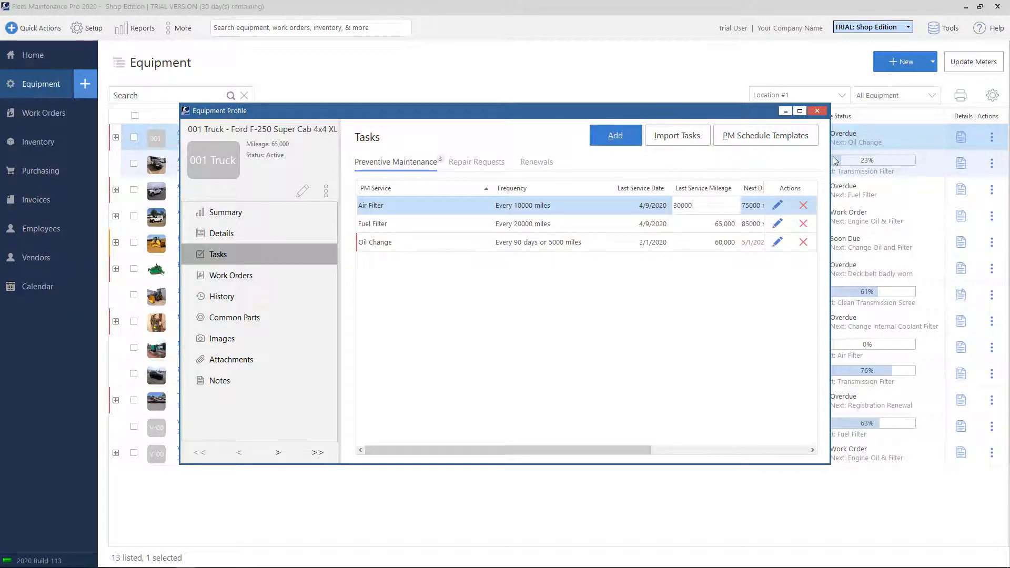
key(Return)
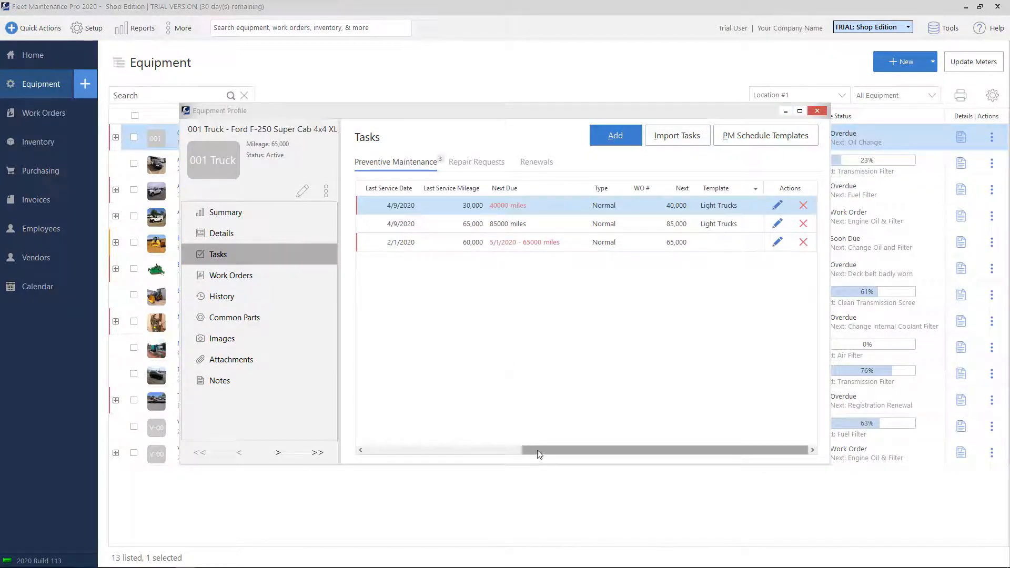
click(513, 359)
click(482, 451)
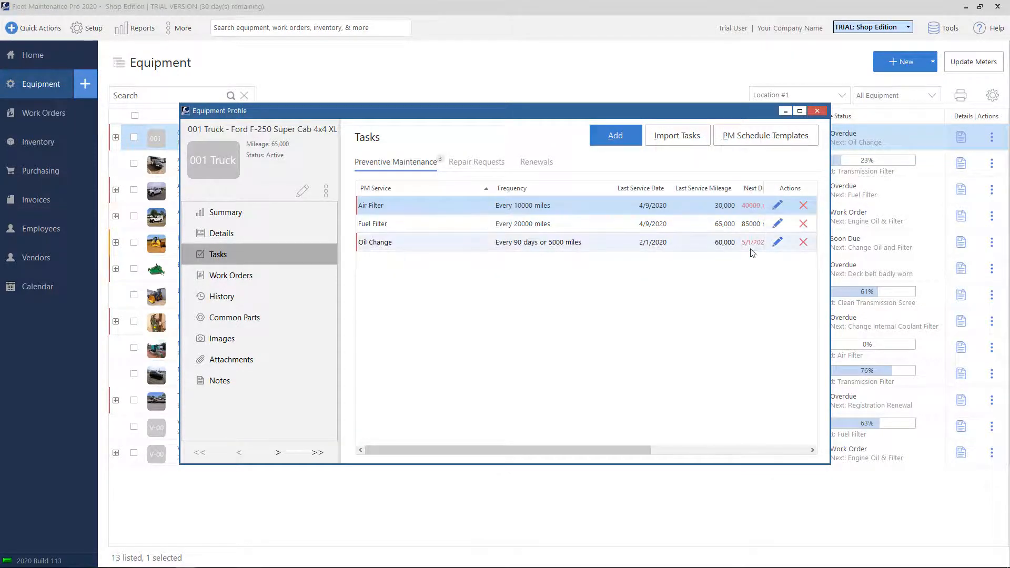
click(823, 112)
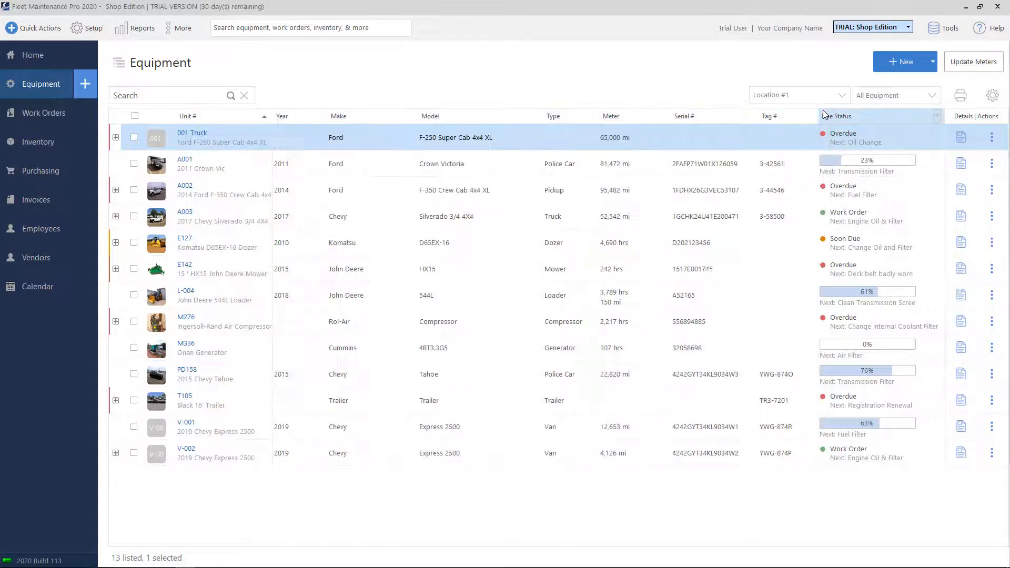
Step: Expand 001 Truck's due services and generate a work order for it that includes due and soon due tasks
click(116, 139)
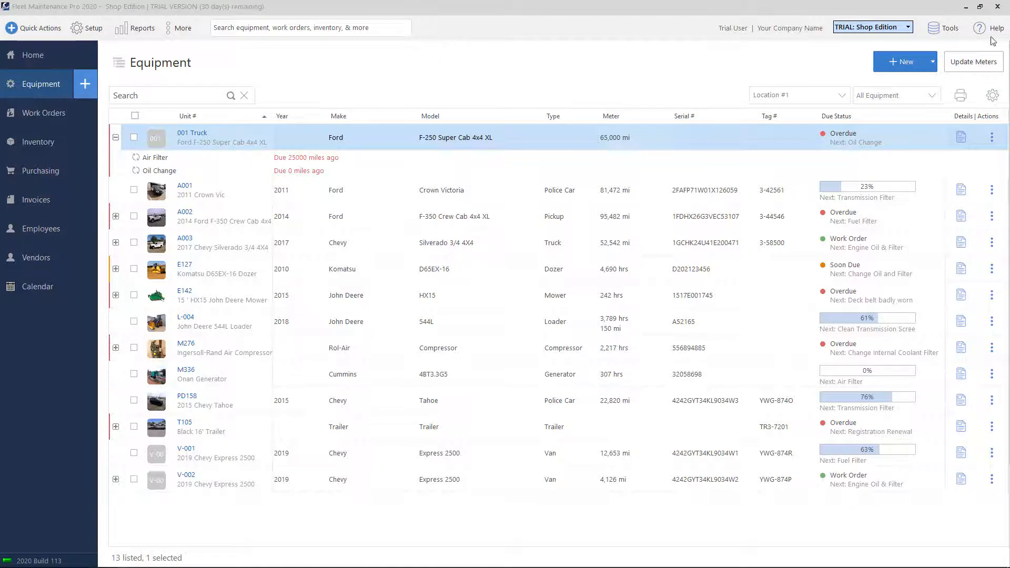
click(992, 138)
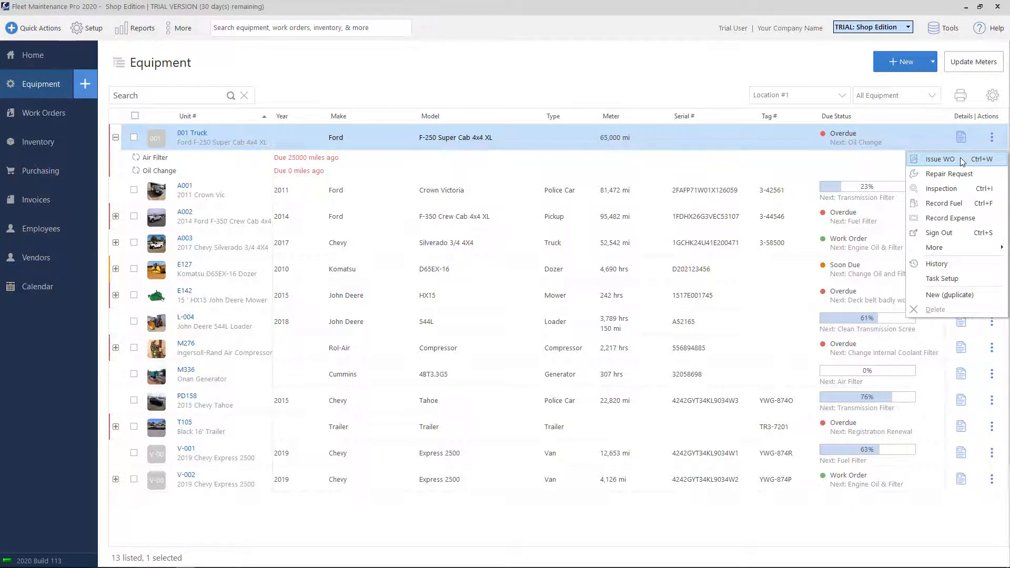
click(960, 158)
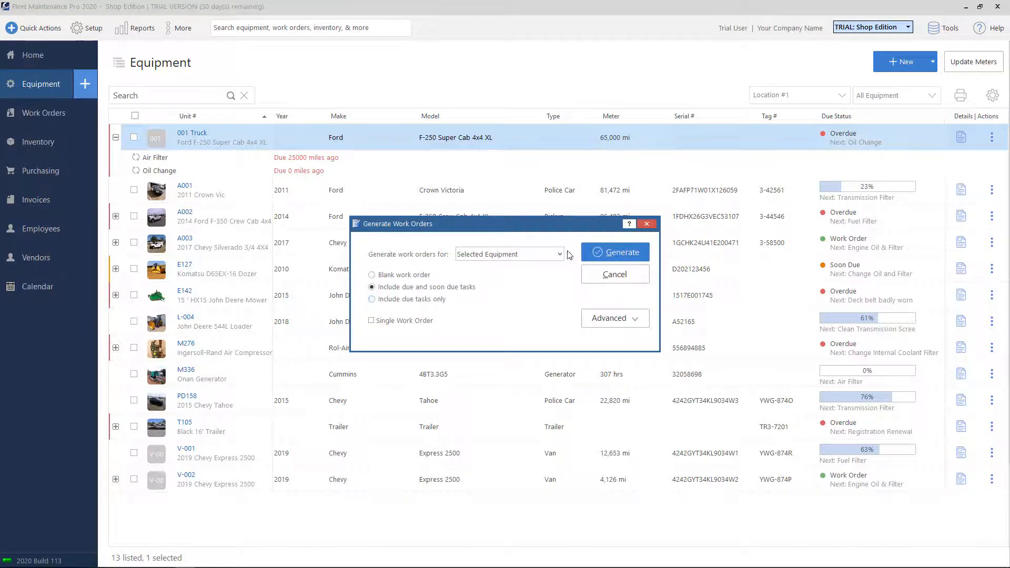
click(621, 255)
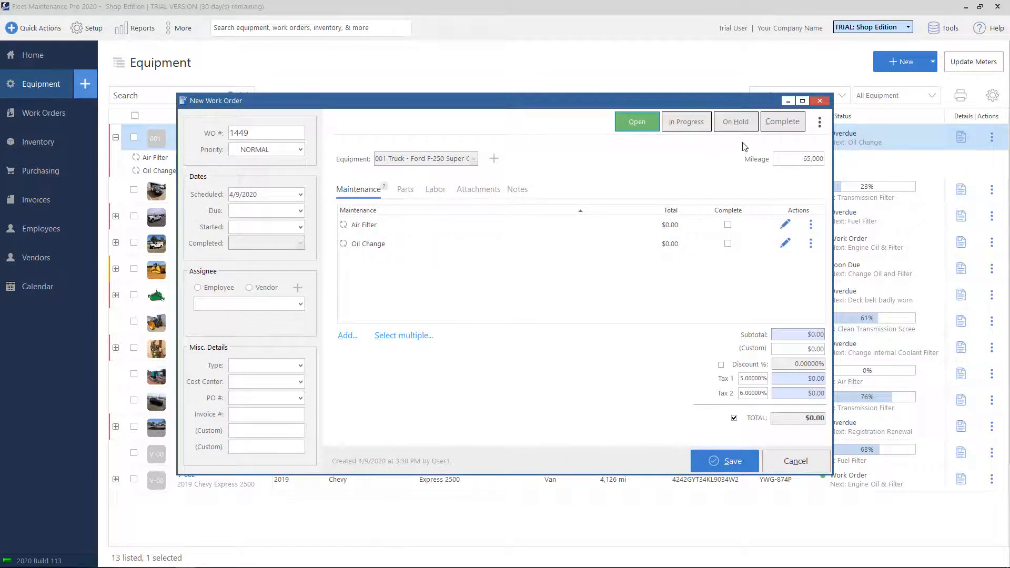
Step: Complete the new work order with 001 Truck's primary meter updated to 70000, and save it
click(783, 121)
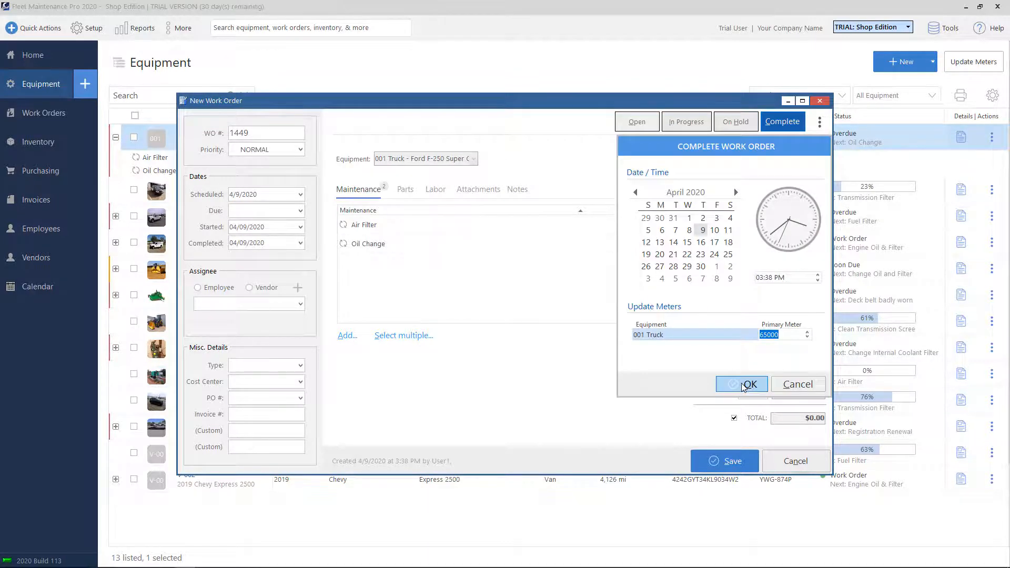
text(70000)
click(742, 385)
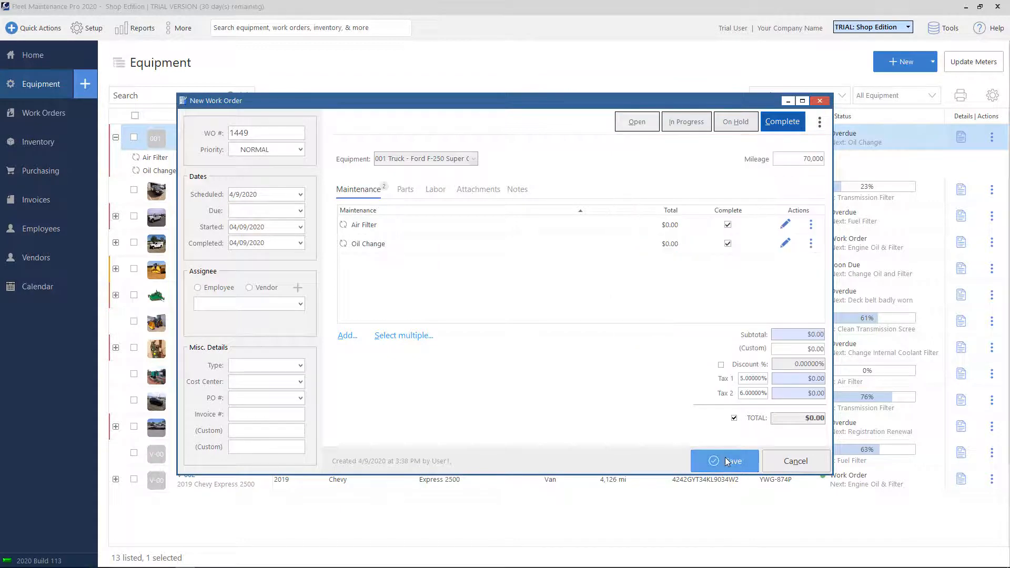
click(727, 461)
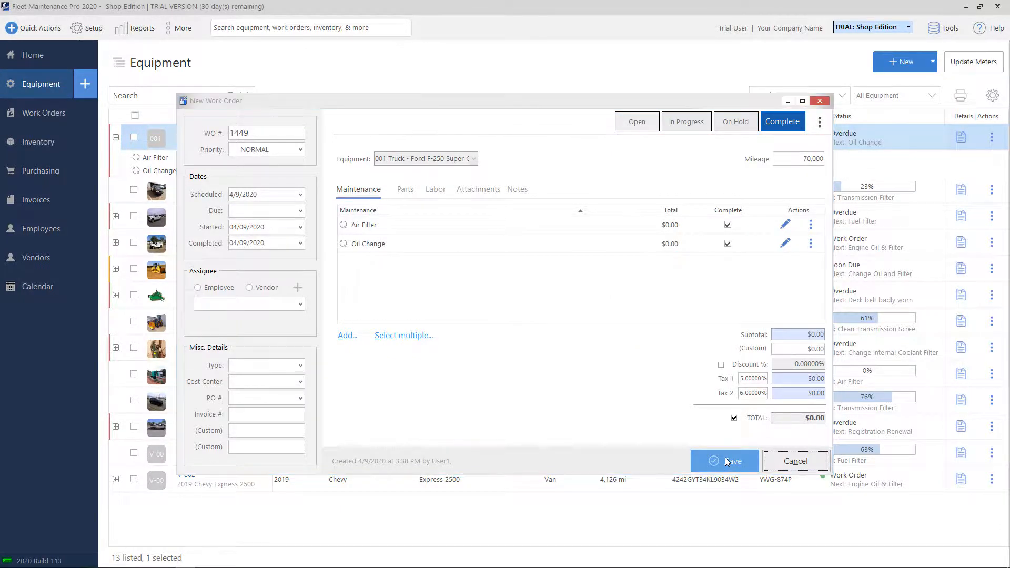